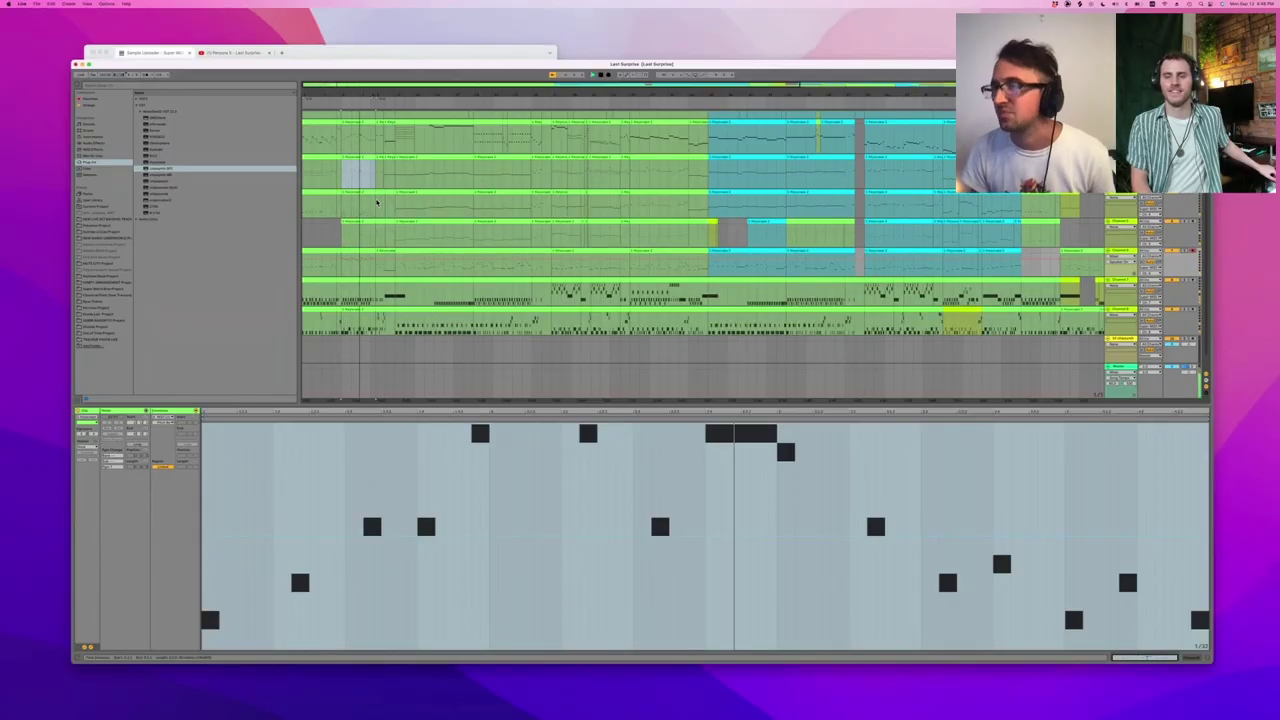
- Scroll up through the famitracker videos folder in Finder
scroll(377, 203, "up", 2)
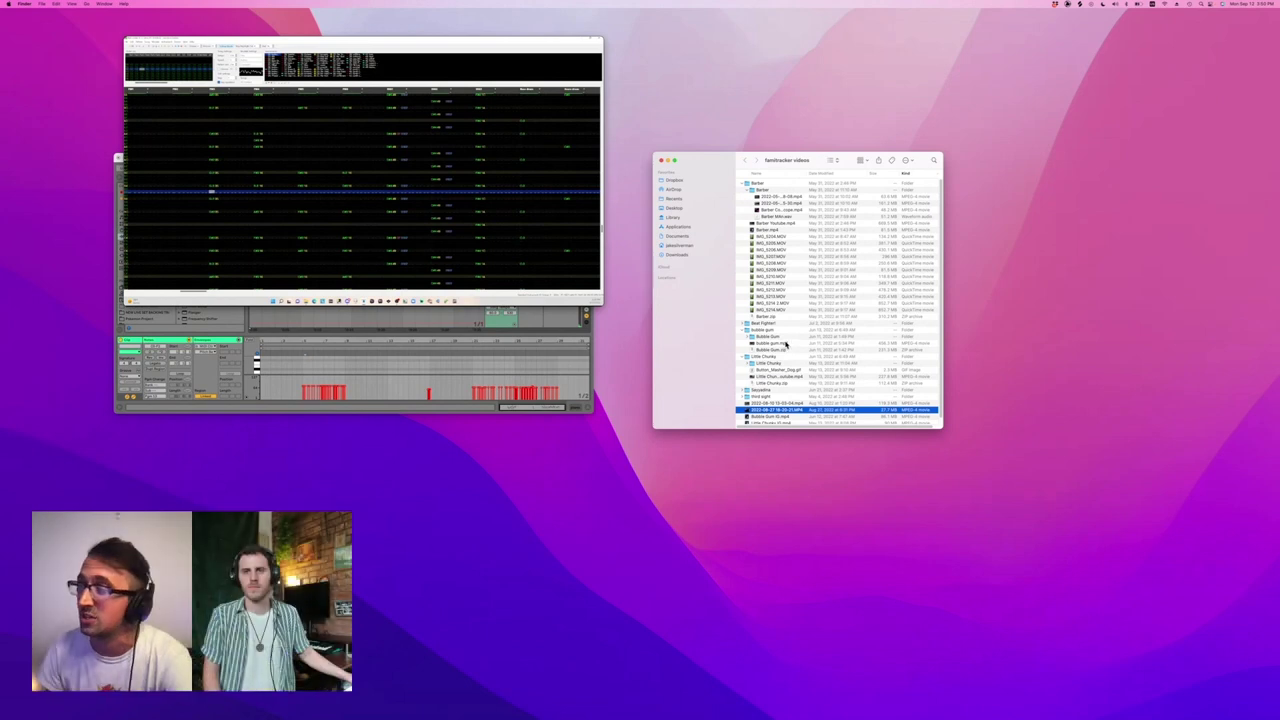
- Put the tracker video away and expand the Best Fighter folder to list its videos
left_click(133, 40)
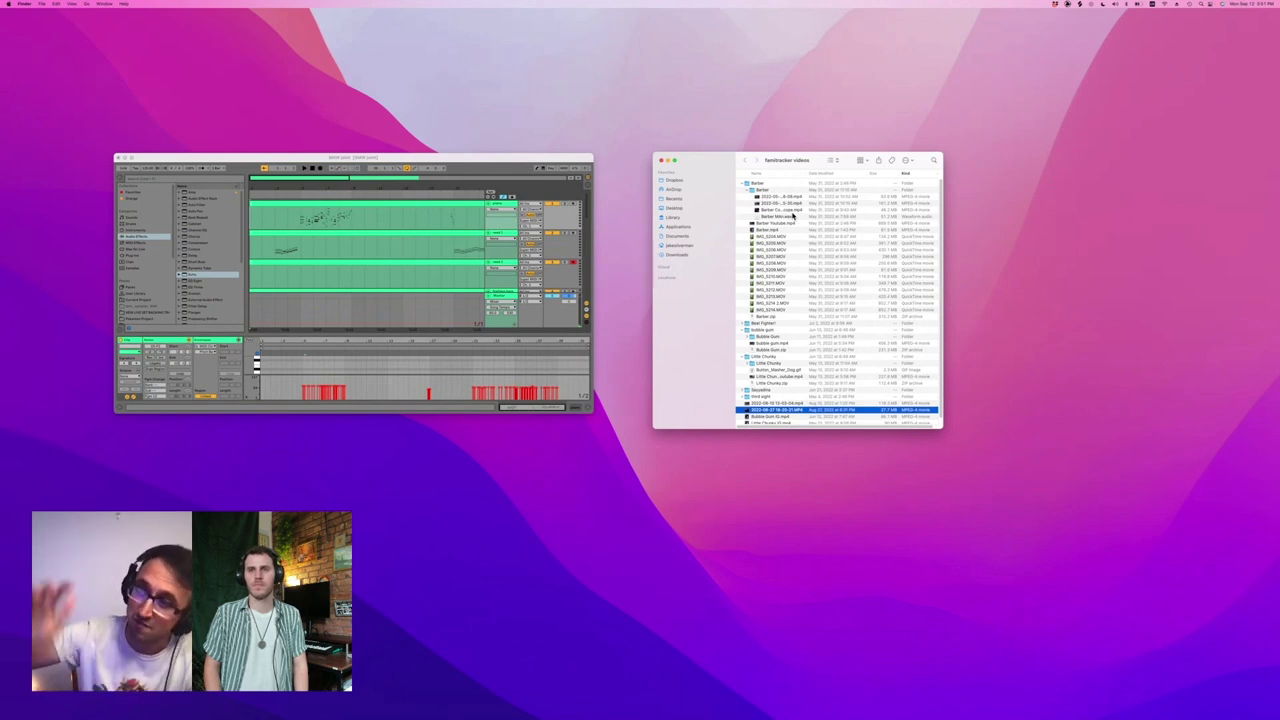
left_click(744, 325)
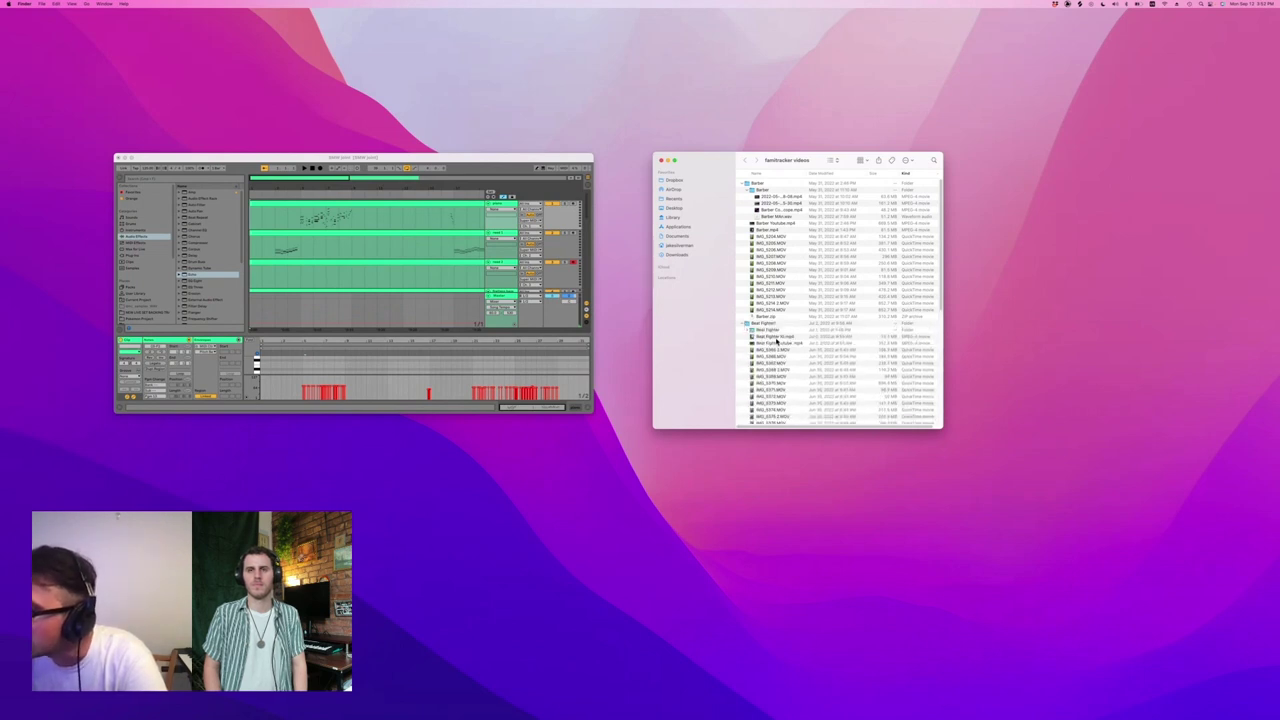
- Play the tracker performance video full screen, then leave full screen with Escape
scroll(790, 347, "down", 5)
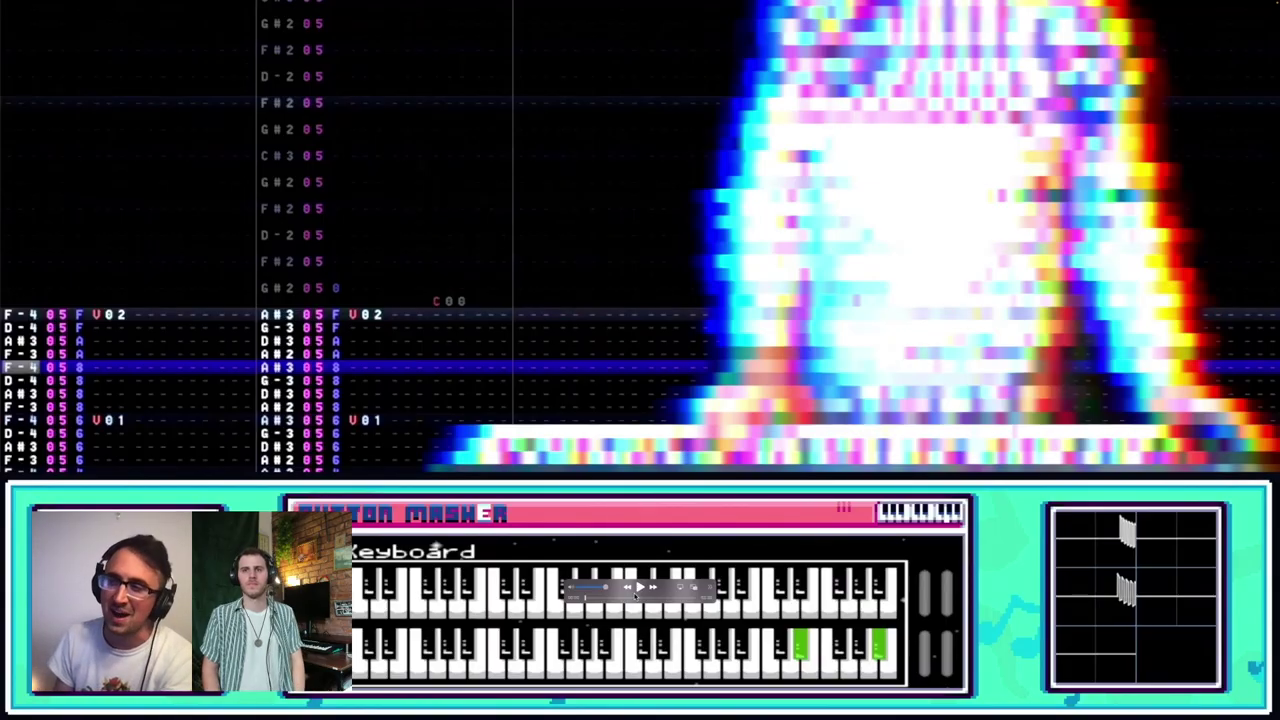
left_click(641, 588)
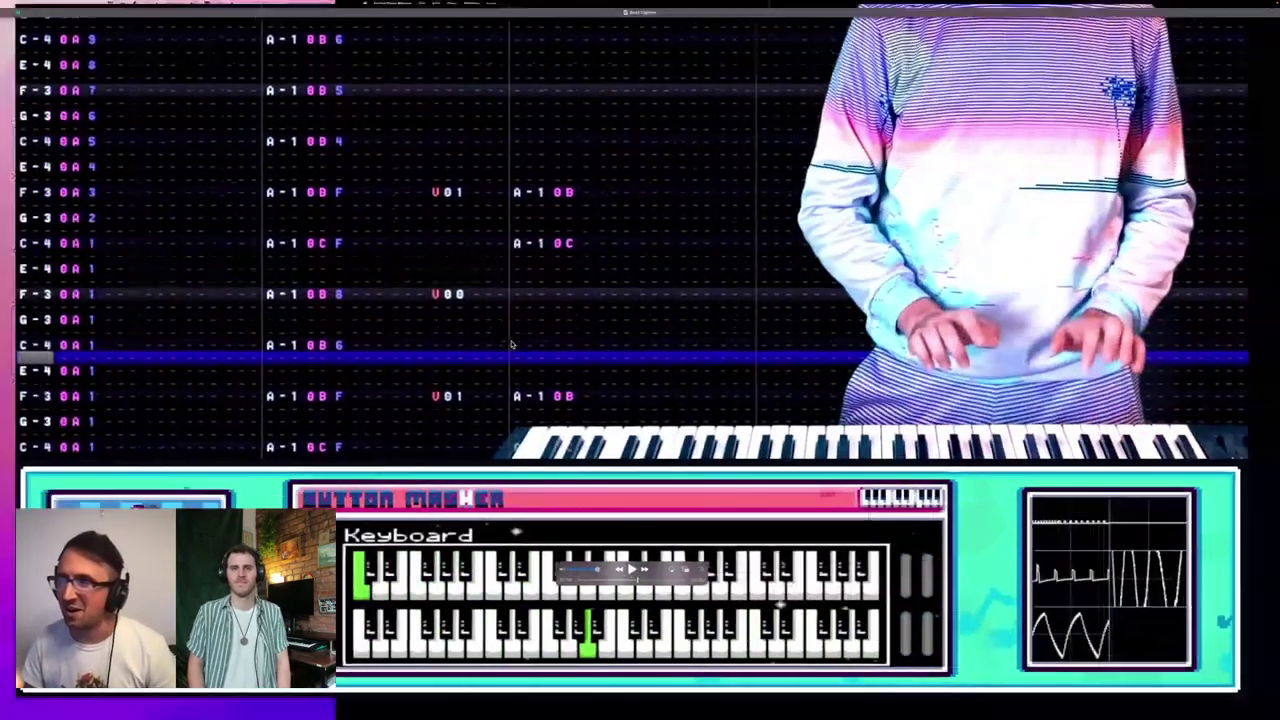
key("Escape")
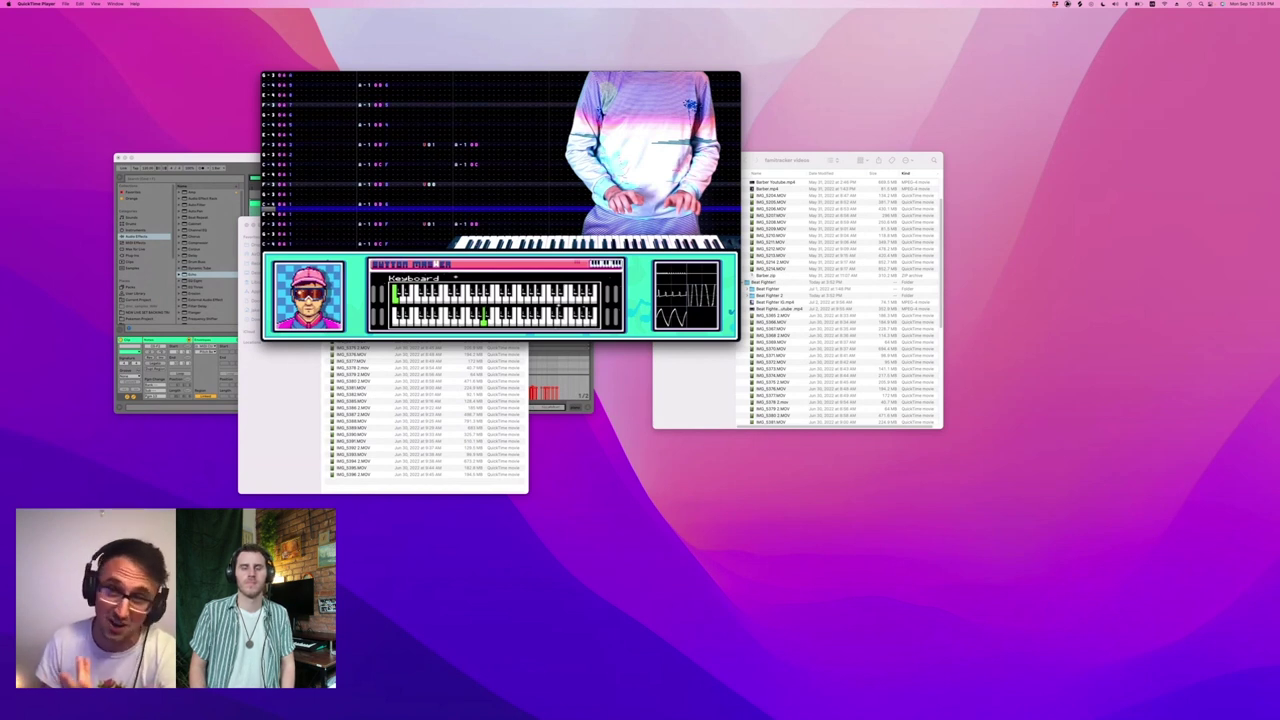
- Return to the Ableton Live 'Last Surprise' arrangement with the video off screen
mouse_move(460, 80)
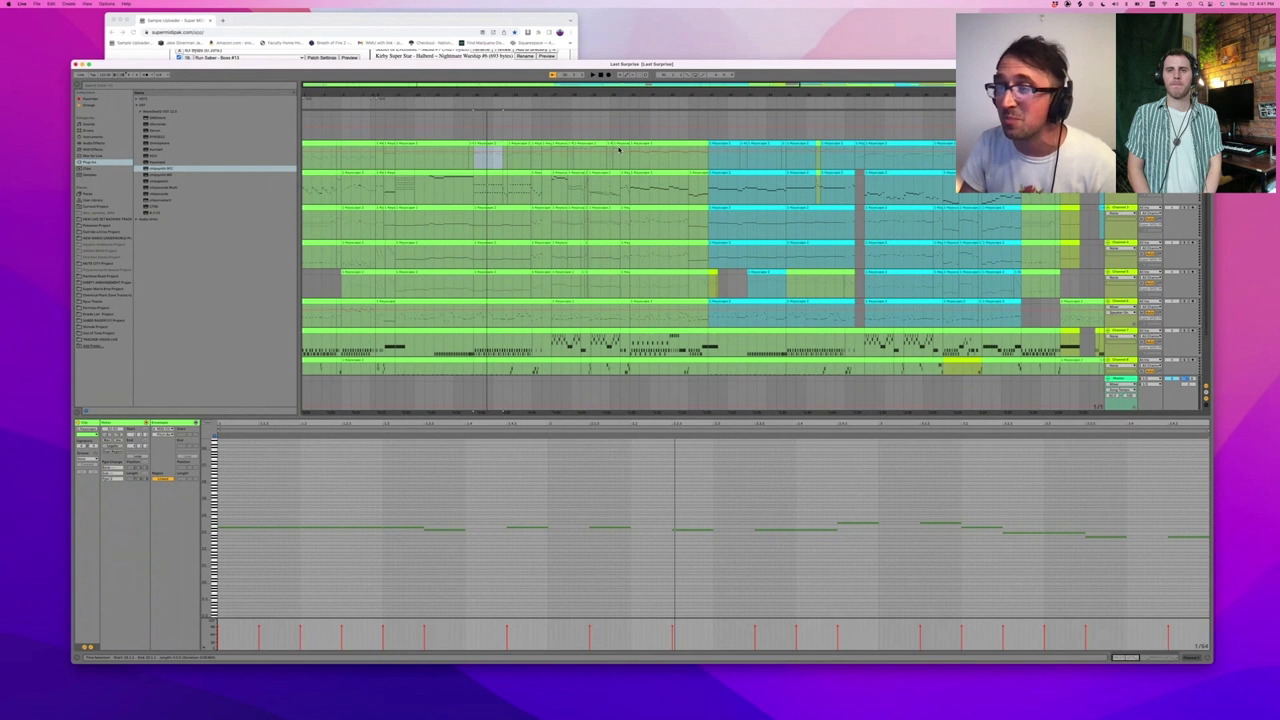
- Preview the top track's clips in the note editor and start arrangement playback
left_click(418, 144)
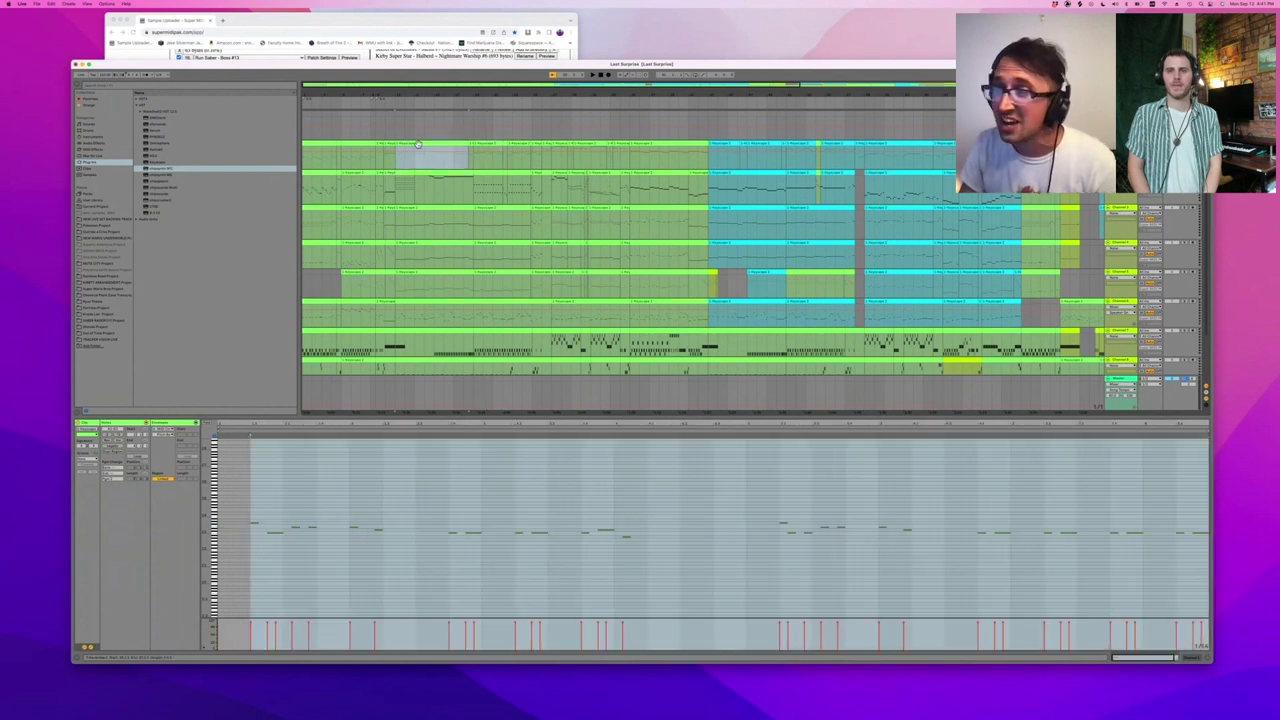
left_click(320, 148)
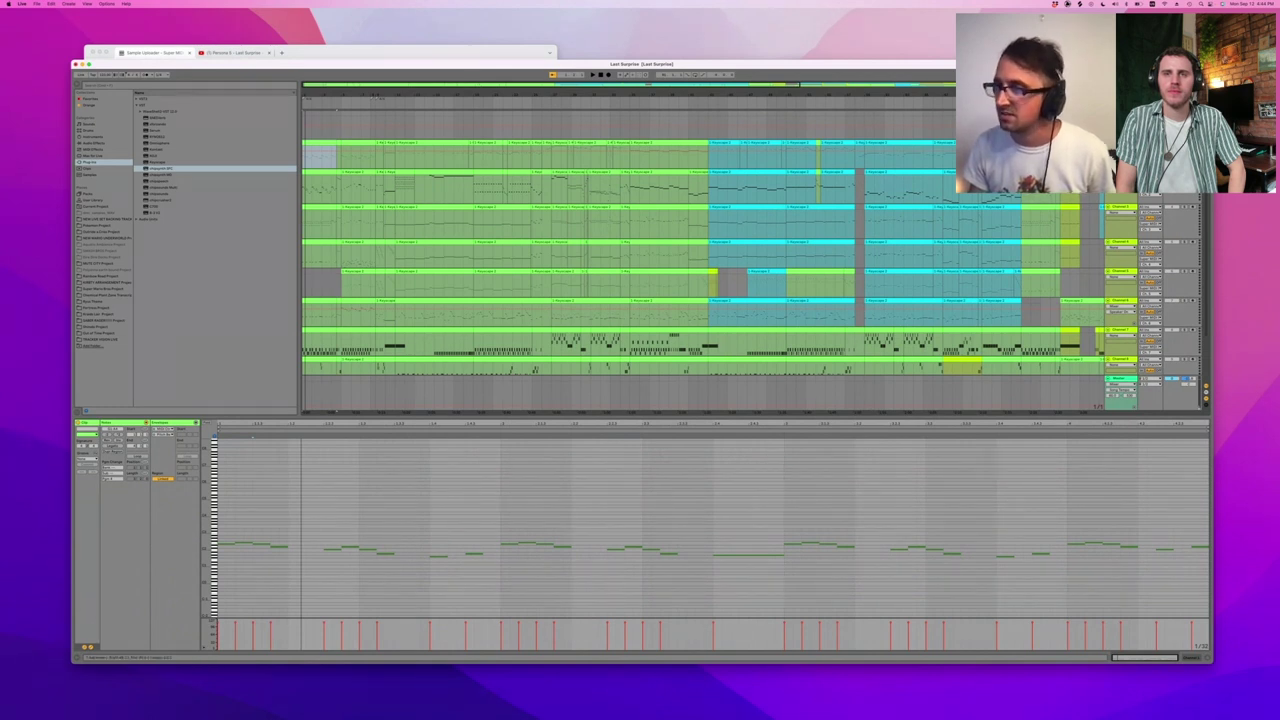
key("space")
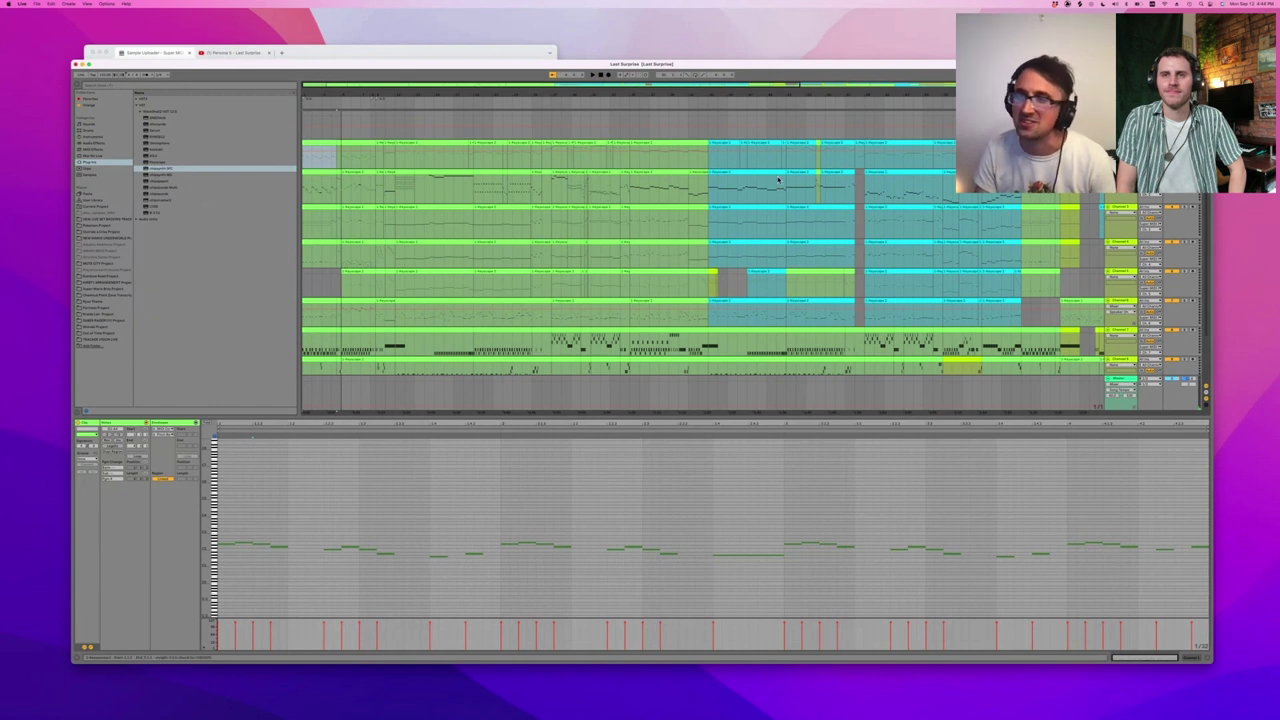
- Enlarge the note editor, open the drum clip's notes, and restart playback
left_click(364, 143)
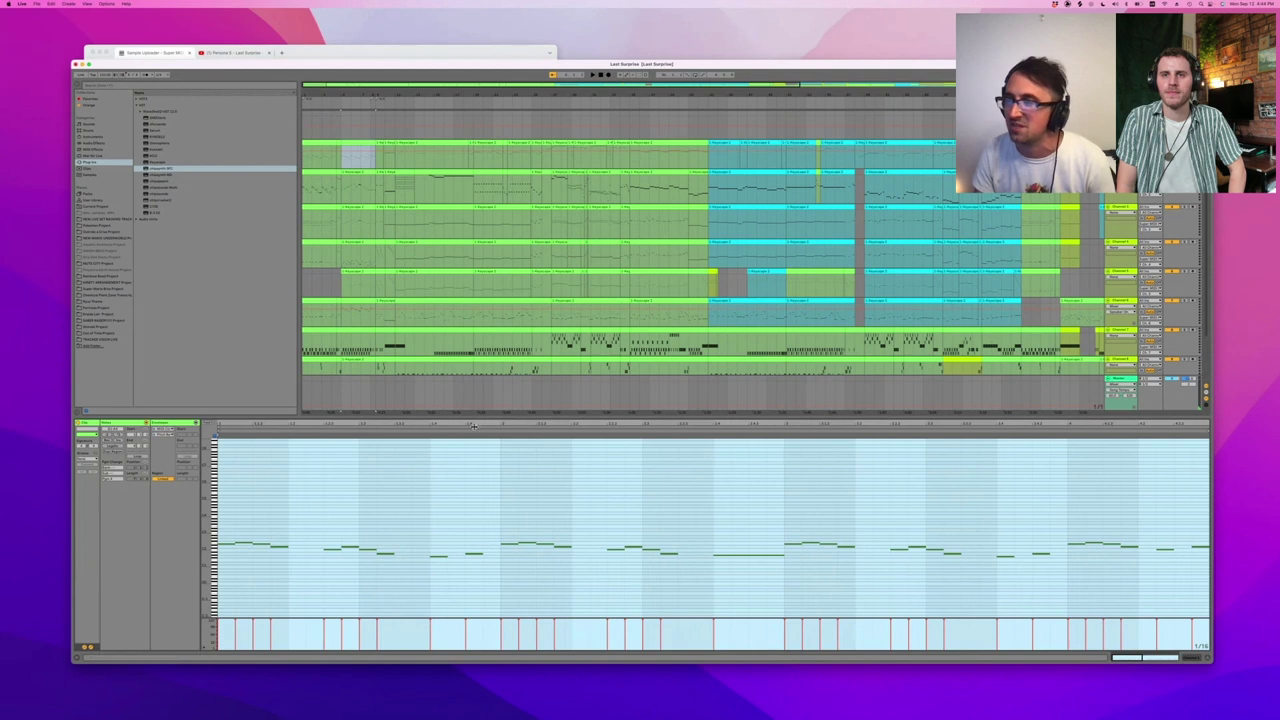
mouse_move(475, 415)
left_mouse_down()
mouse_move(472, 378)
mouse_move(472, 403)
left_mouse_up()
scroll(403, 299, "down", 2)
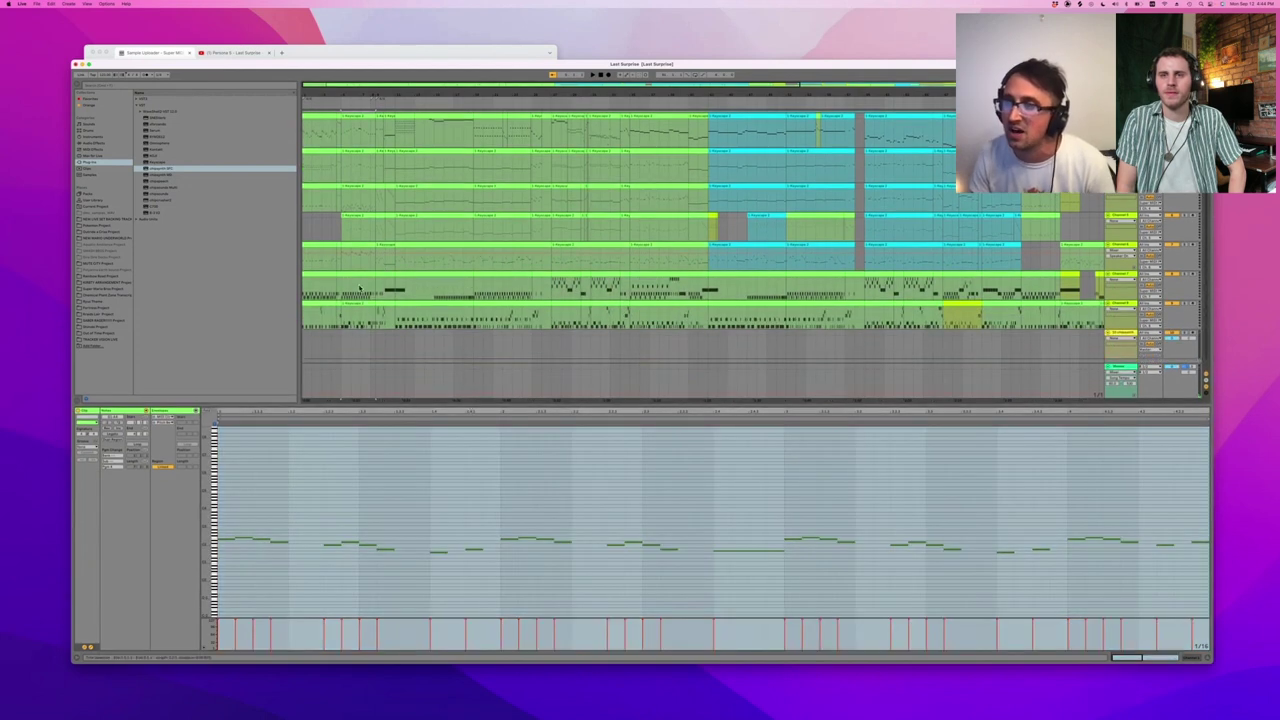
left_click(358, 283)
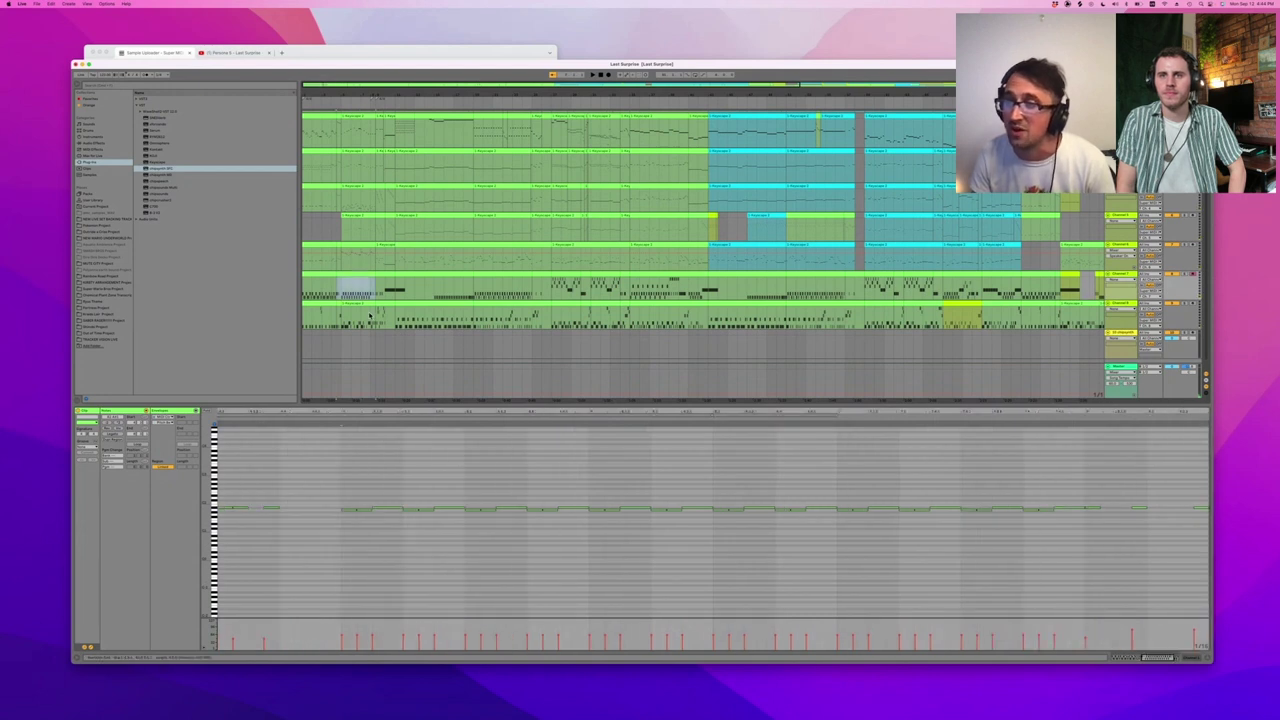
left_click(368, 313)
double_click(368, 313)
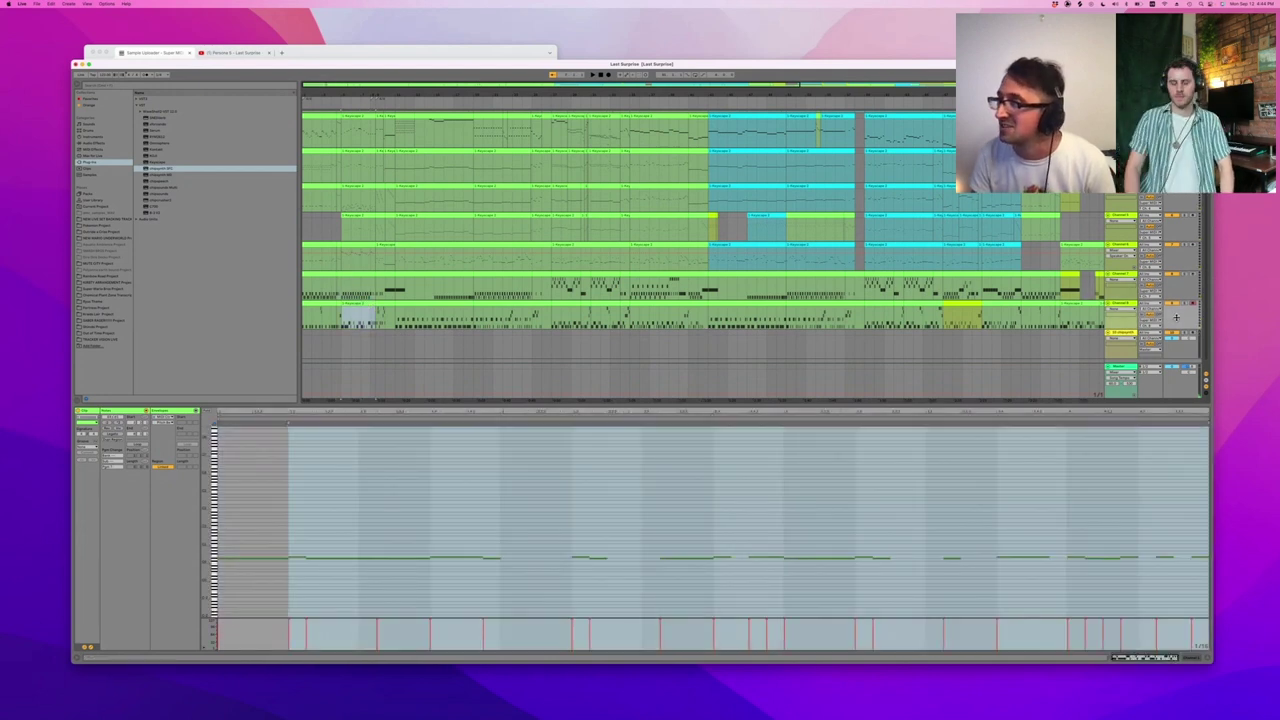
scroll(1176, 306, "up", 2)
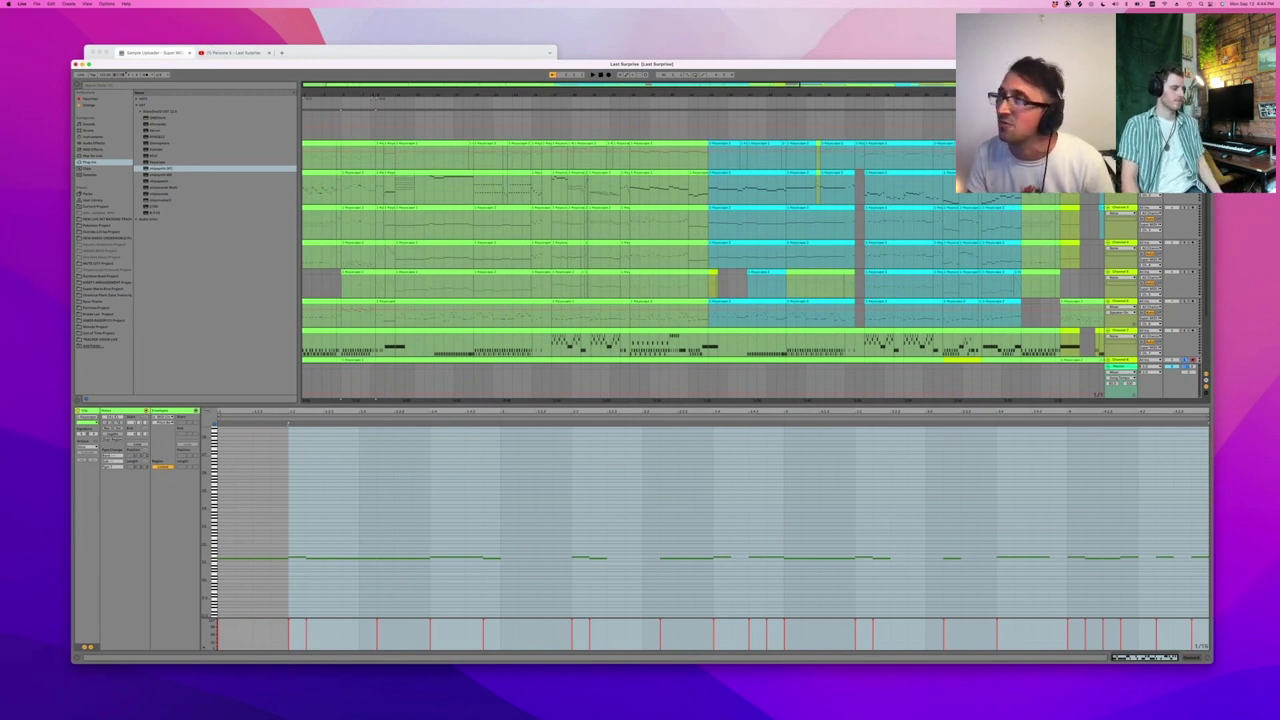
key("space")
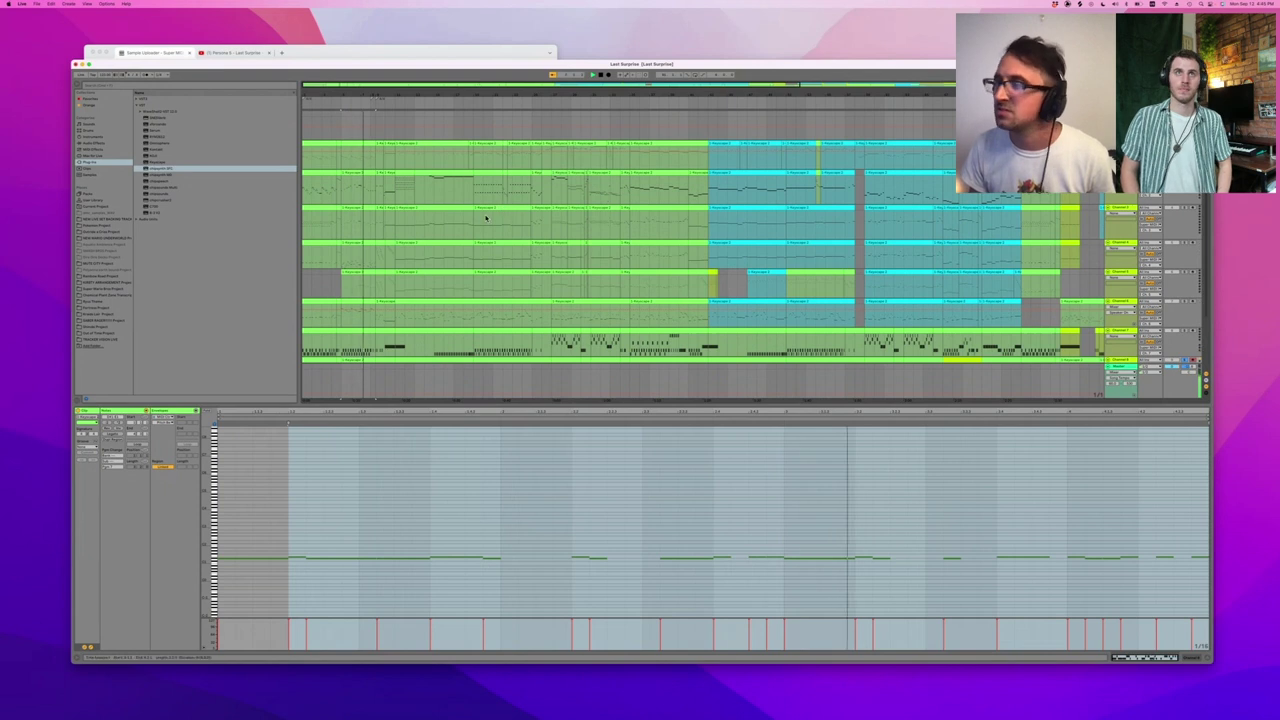
scroll(560, 207, "down", 2)
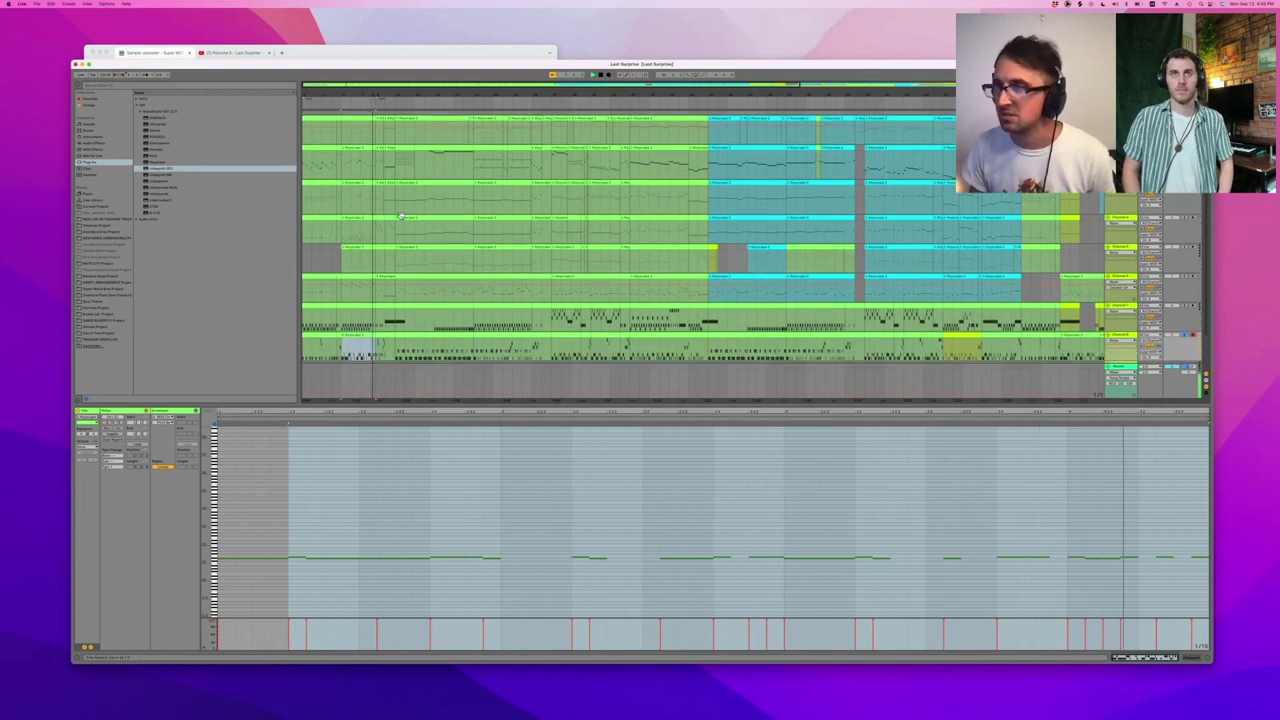
- Show track 3's clip notes, play the arrangement, and arm Channel 6 for recording
left_click(361, 186)
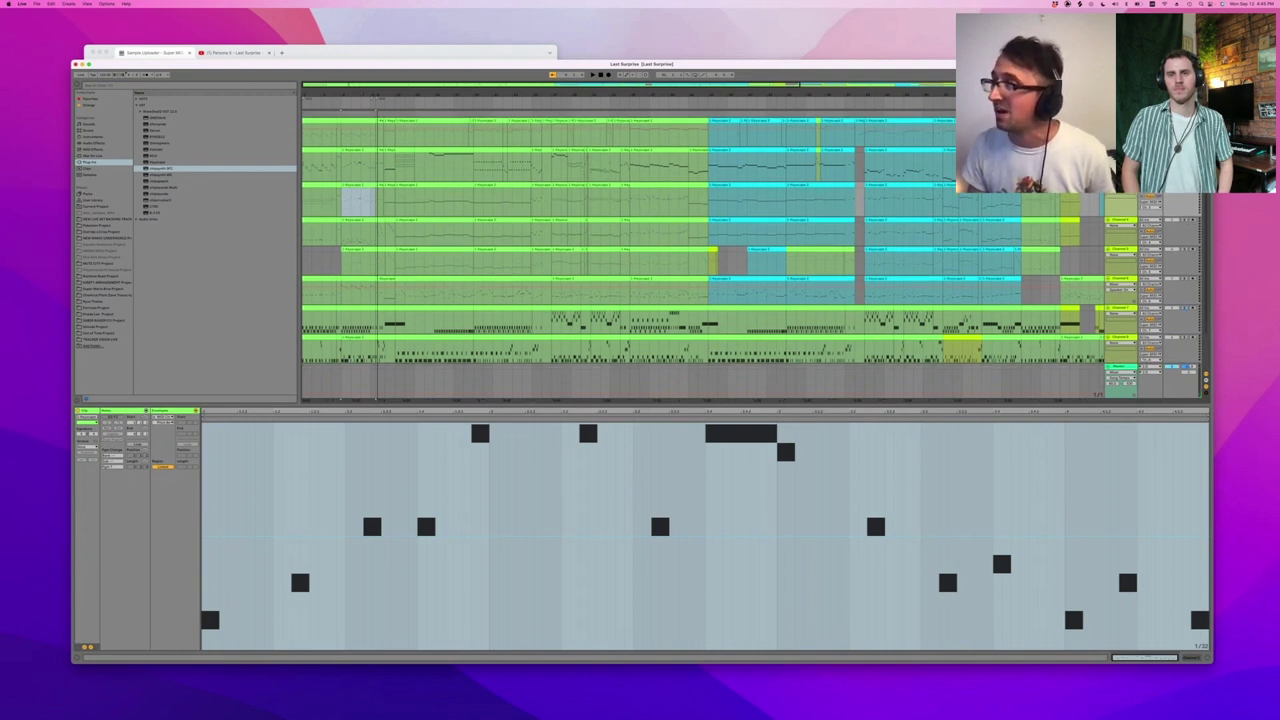
scroll(750, 240, "up", 1)
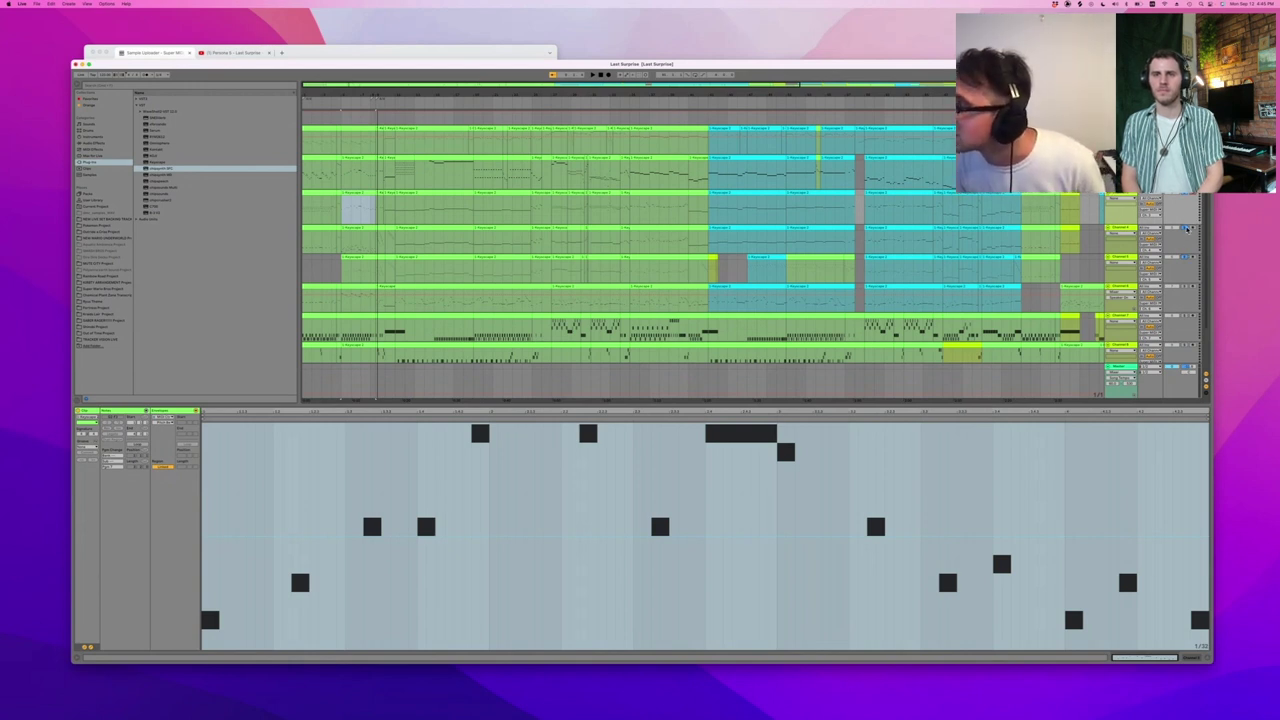
scroll(1185, 230, "up", 1)
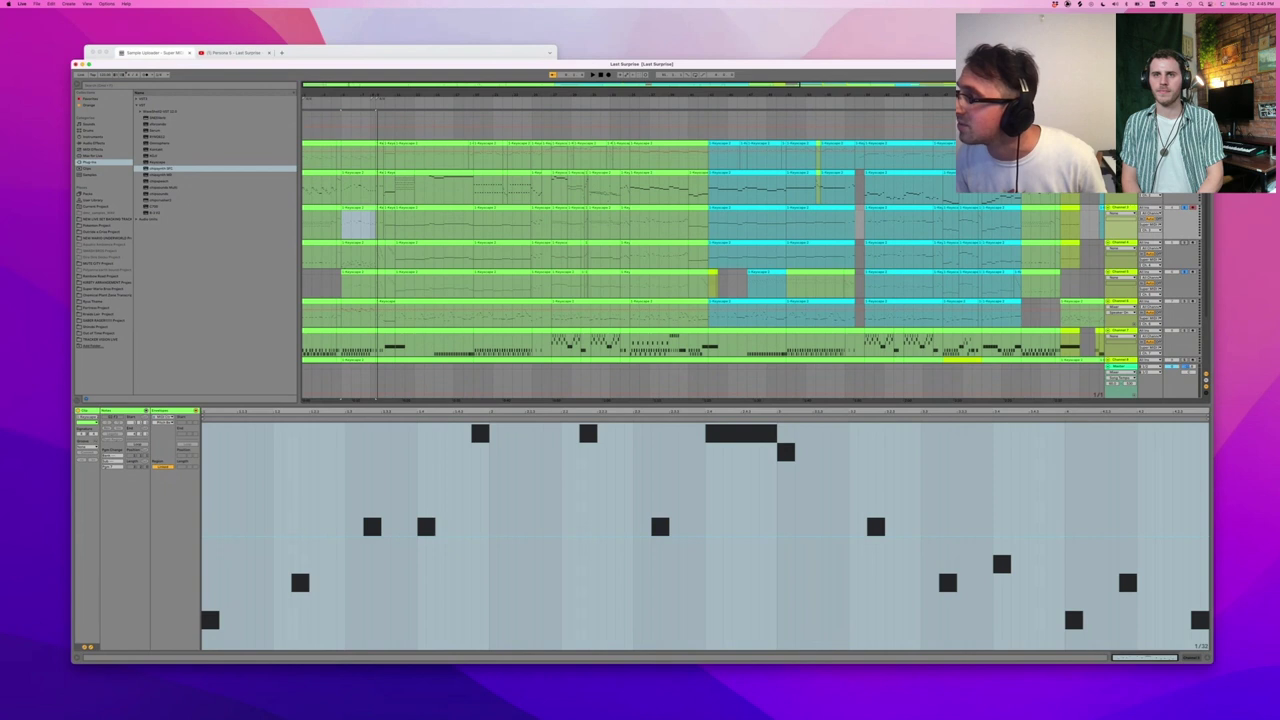
key("space")
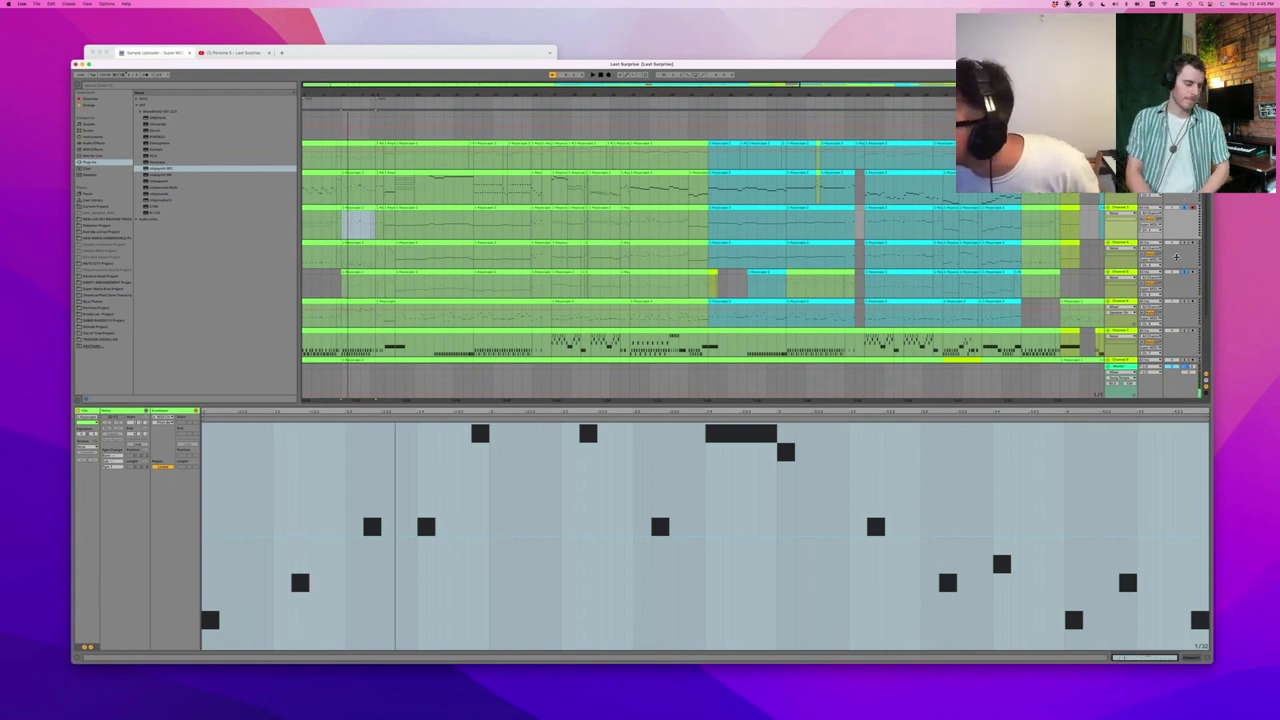
left_click(1189, 302)
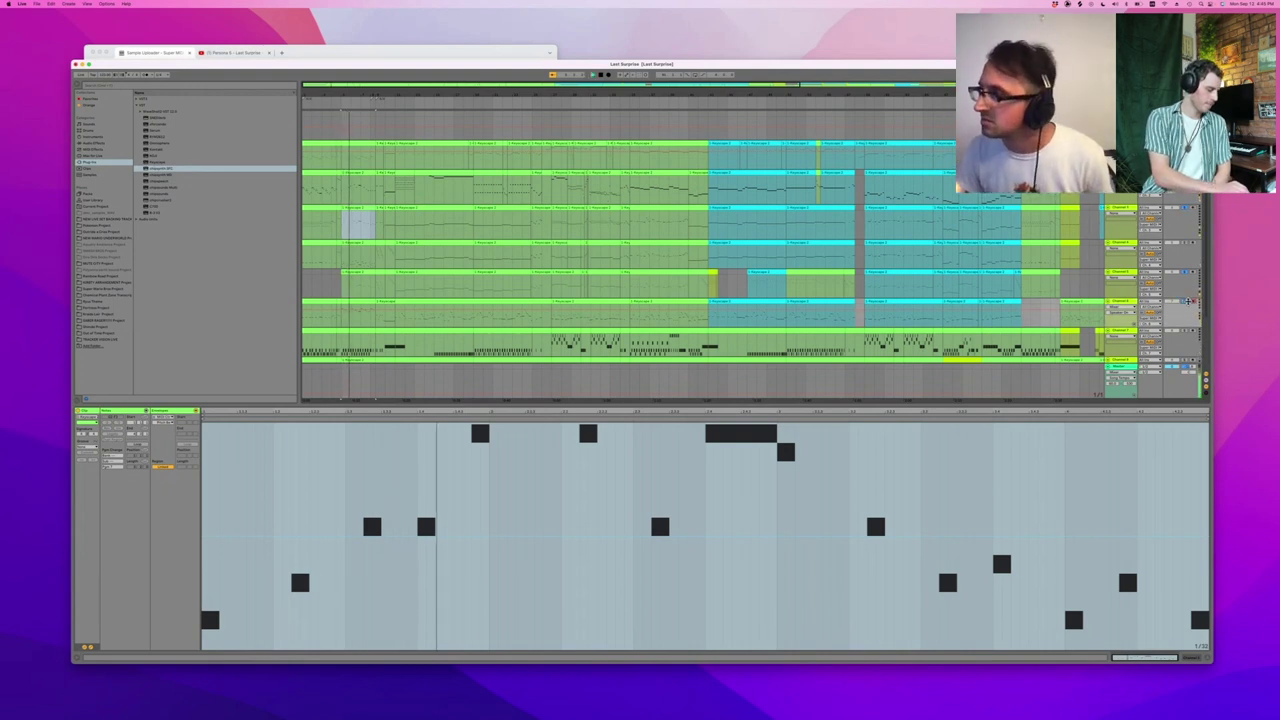
scroll(1189, 268, "down", 3)
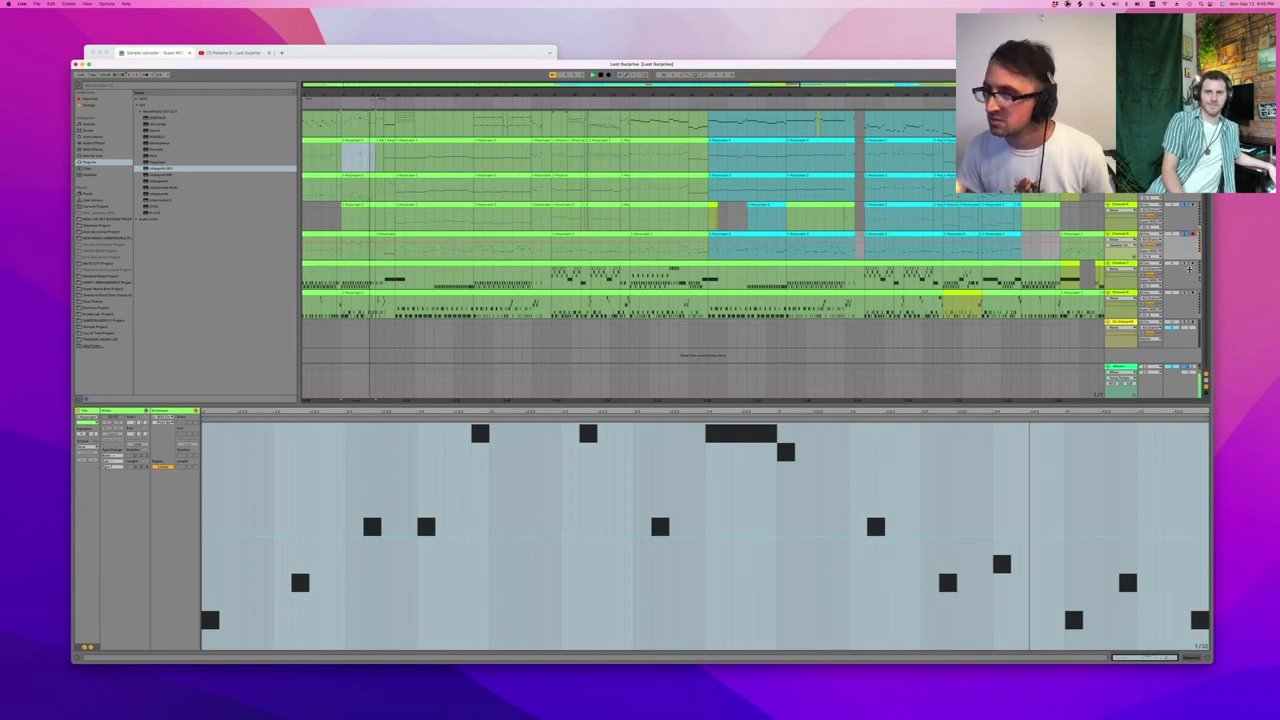
- Scroll back up and restart arrangement playback to hear all parts together
scroll(1183, 253, "up", 1)
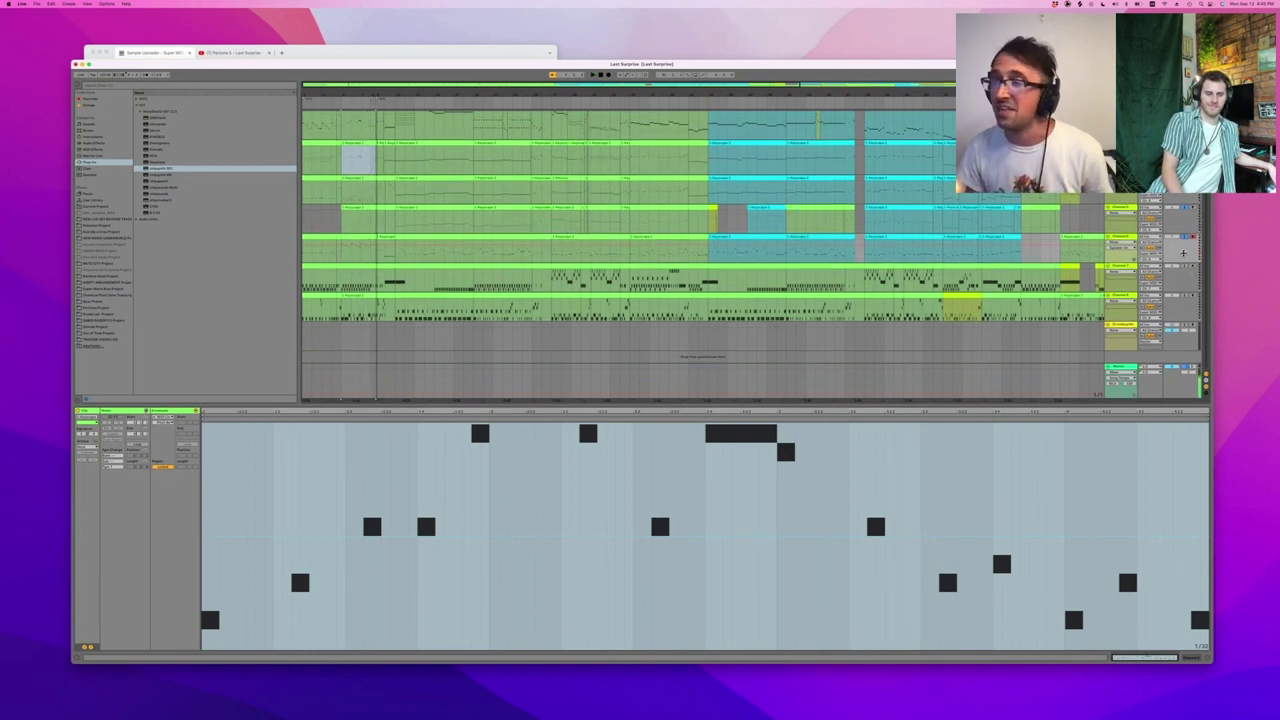
scroll(1183, 253, "up", 2)
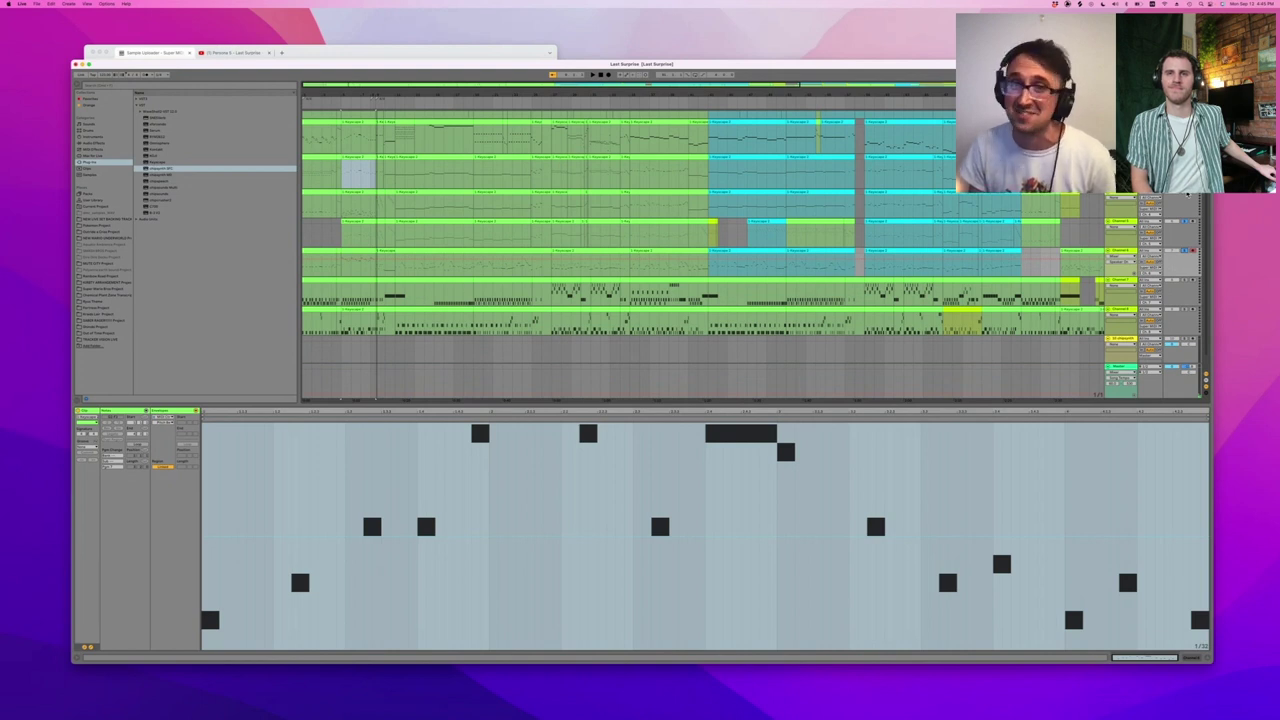
key("space")
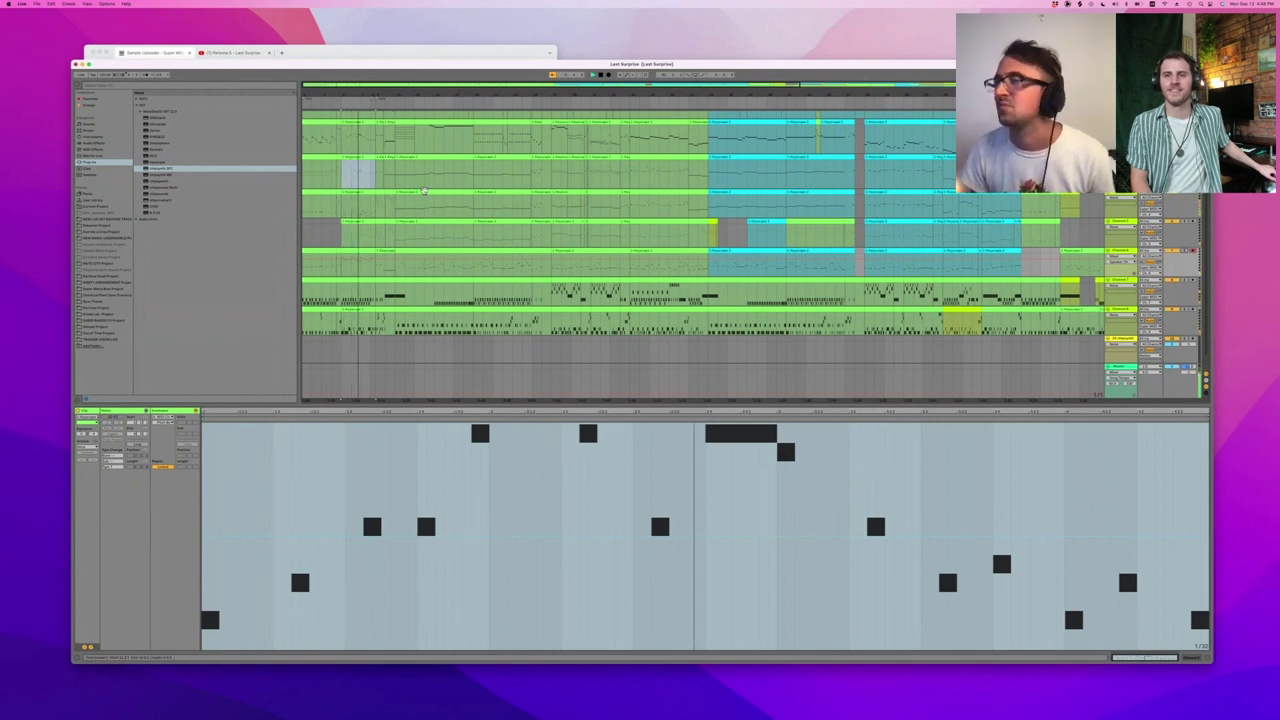
scroll(370, 203, "up", 1)
- Scroll right to the song's later section and show a top-track clip's melody notes
scroll(370, 203, "up", 1)
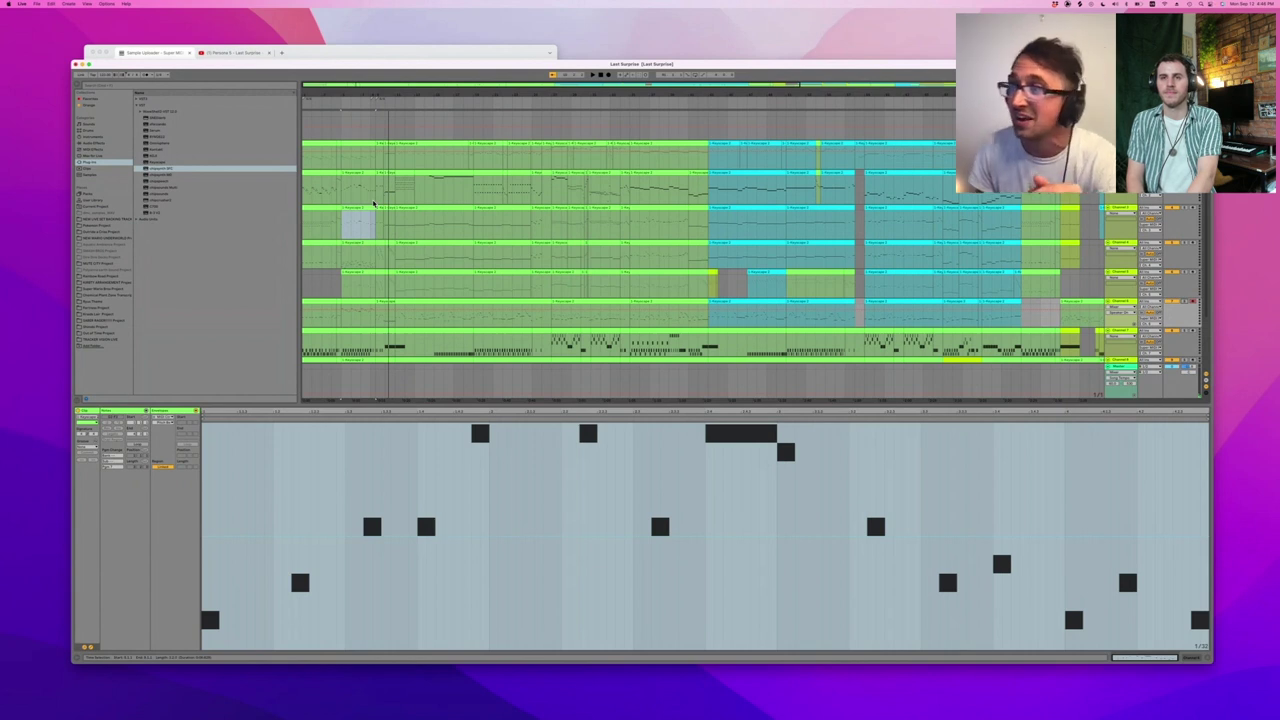
scroll(662, 230, "right", 10)
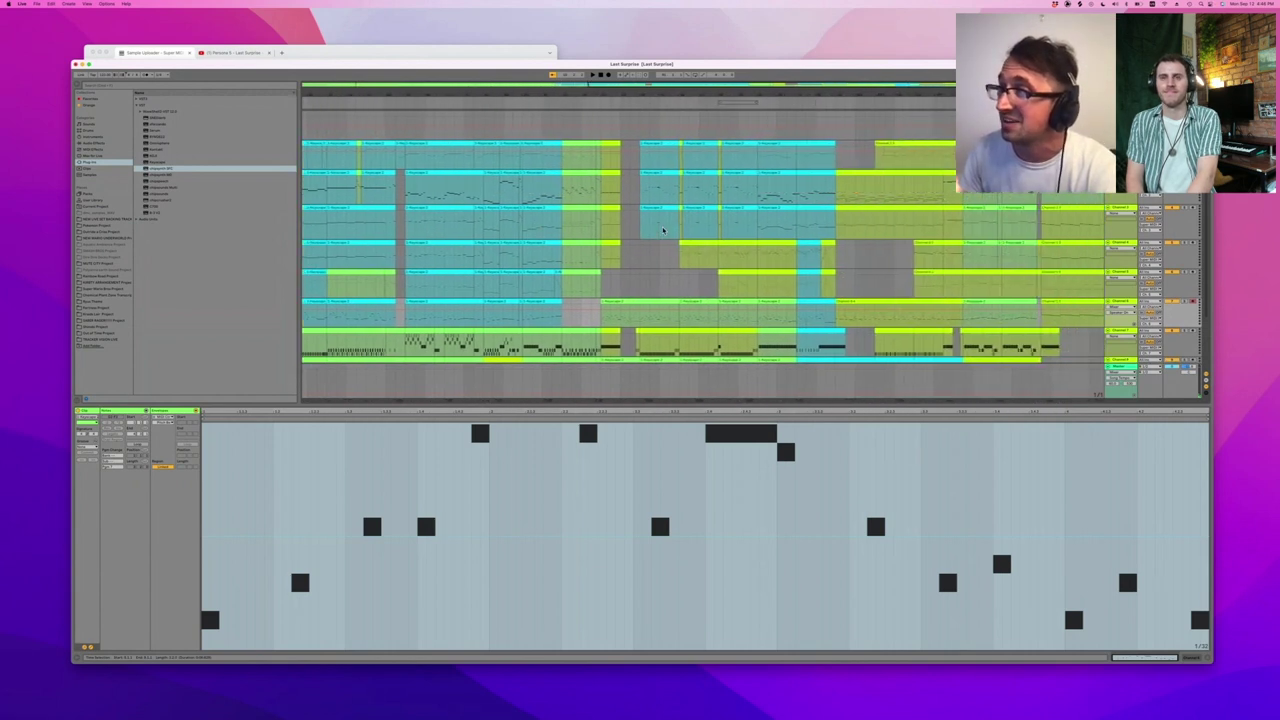
scroll(662, 230, "right", 5)
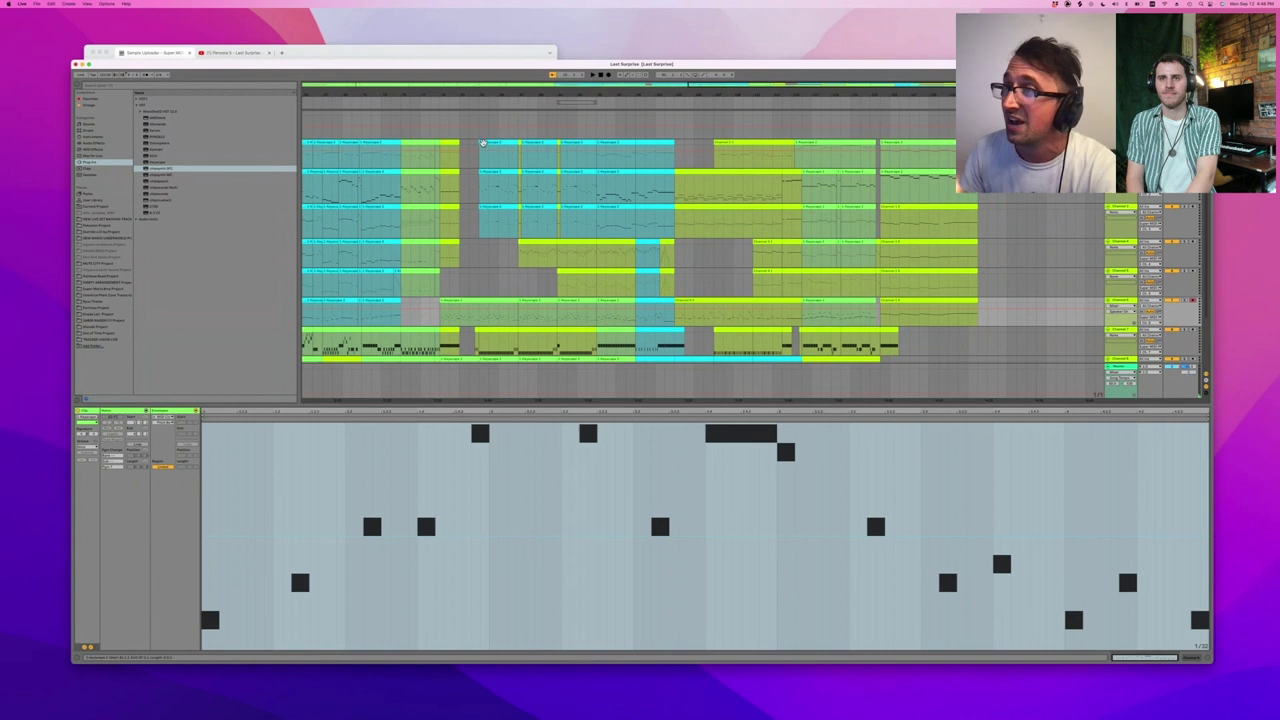
left_click(487, 142)
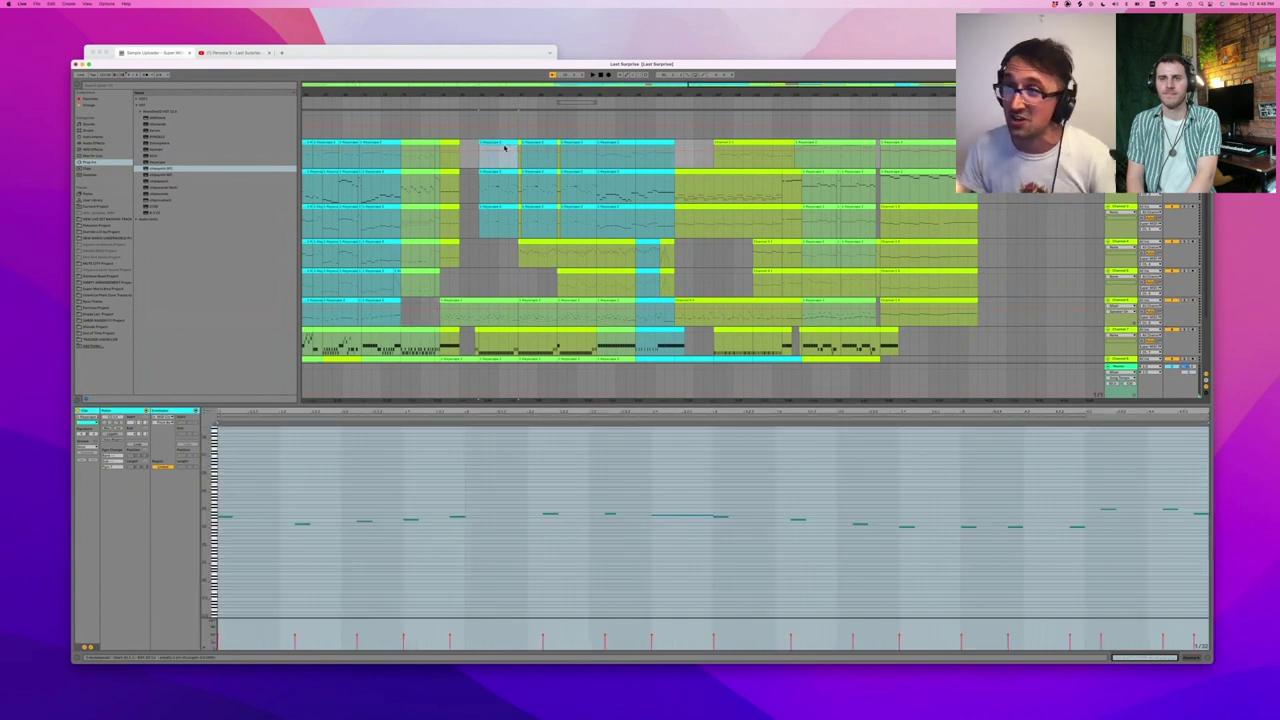
- Play the reharmonised song, then switch the lower panel to the track's effects
key("space")
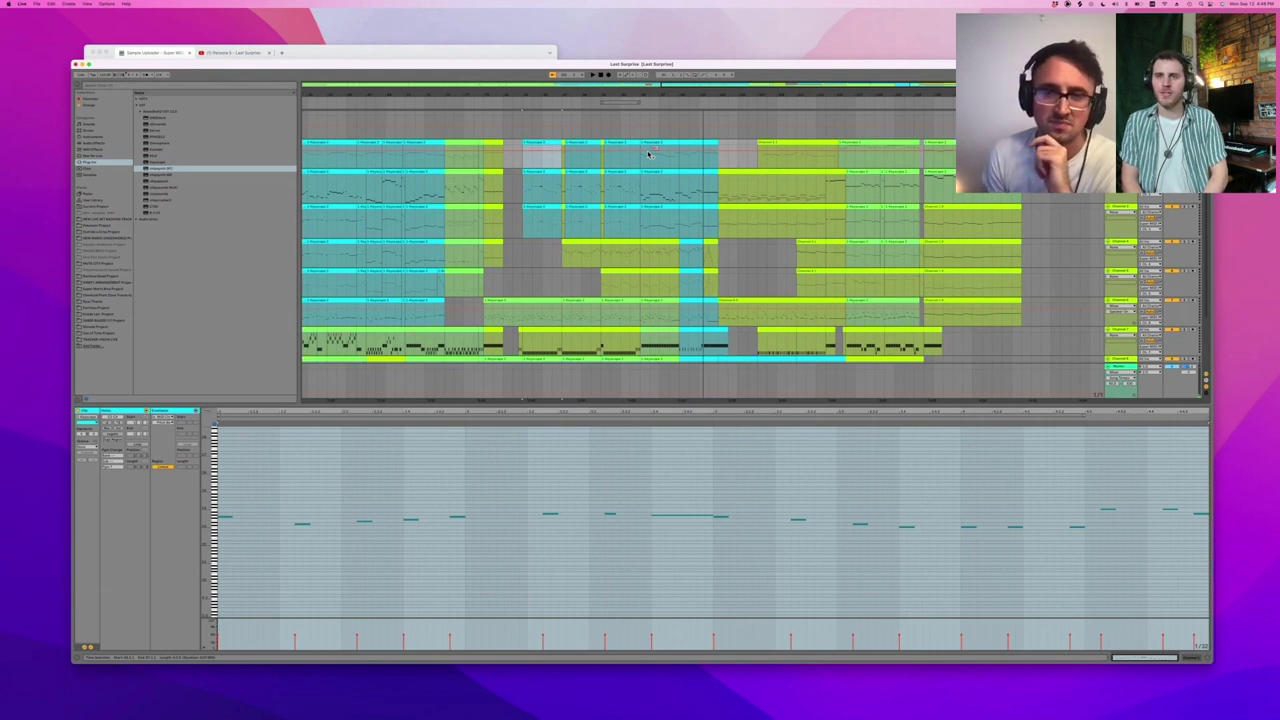
key("shift+Tab")
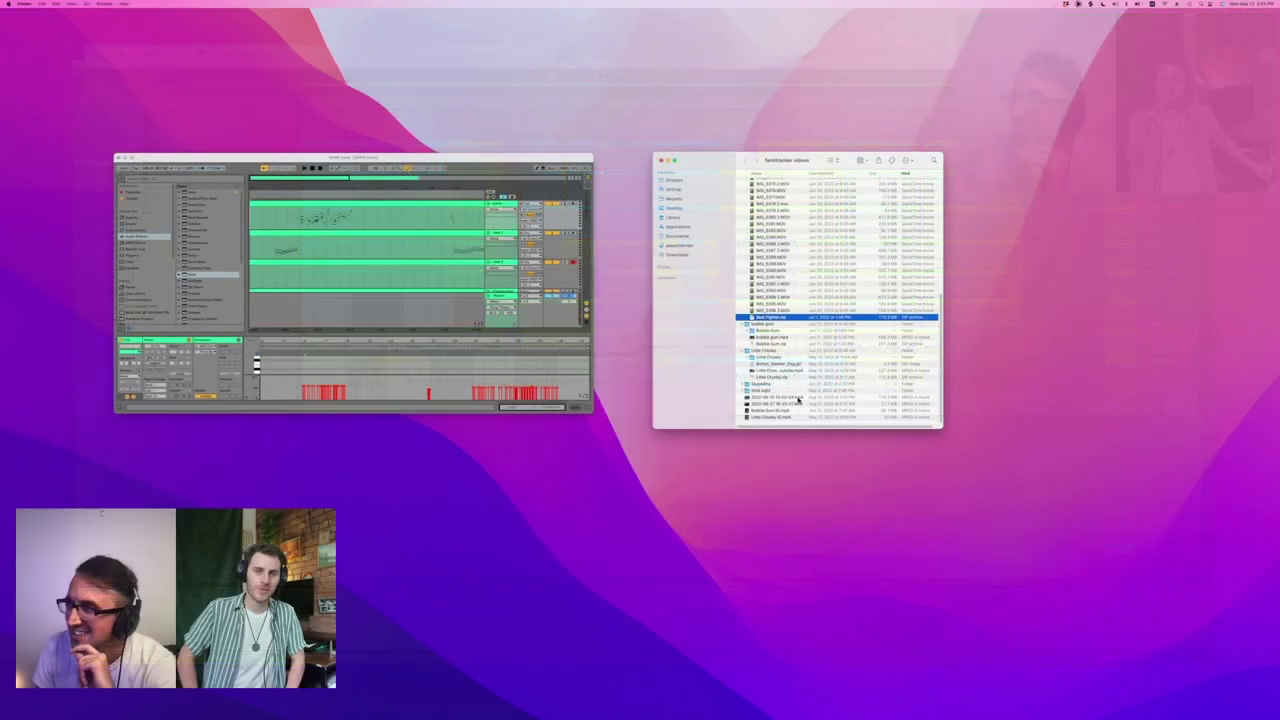
- Open and close a dated tracker recording, then open the Barber folder's dated video in QuickTime
left_click(790, 397)
left_click(527, 303)
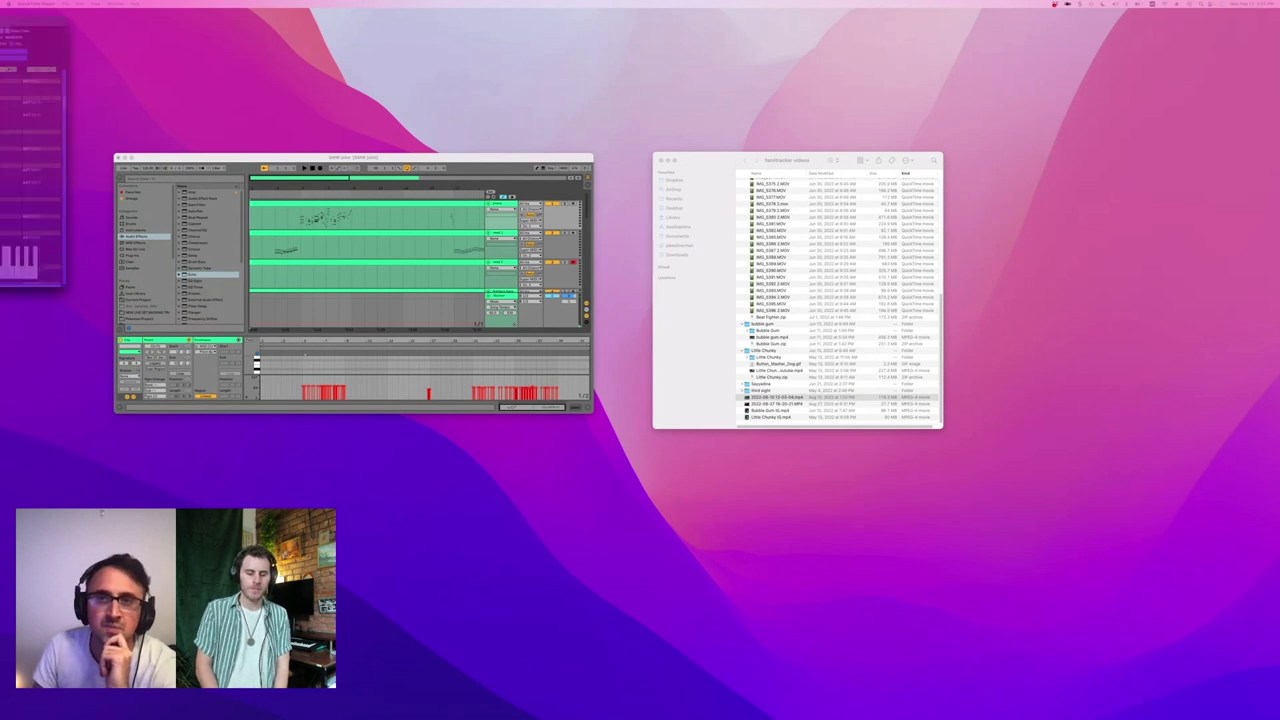
left_click_drag(353, 119, 641, 149)
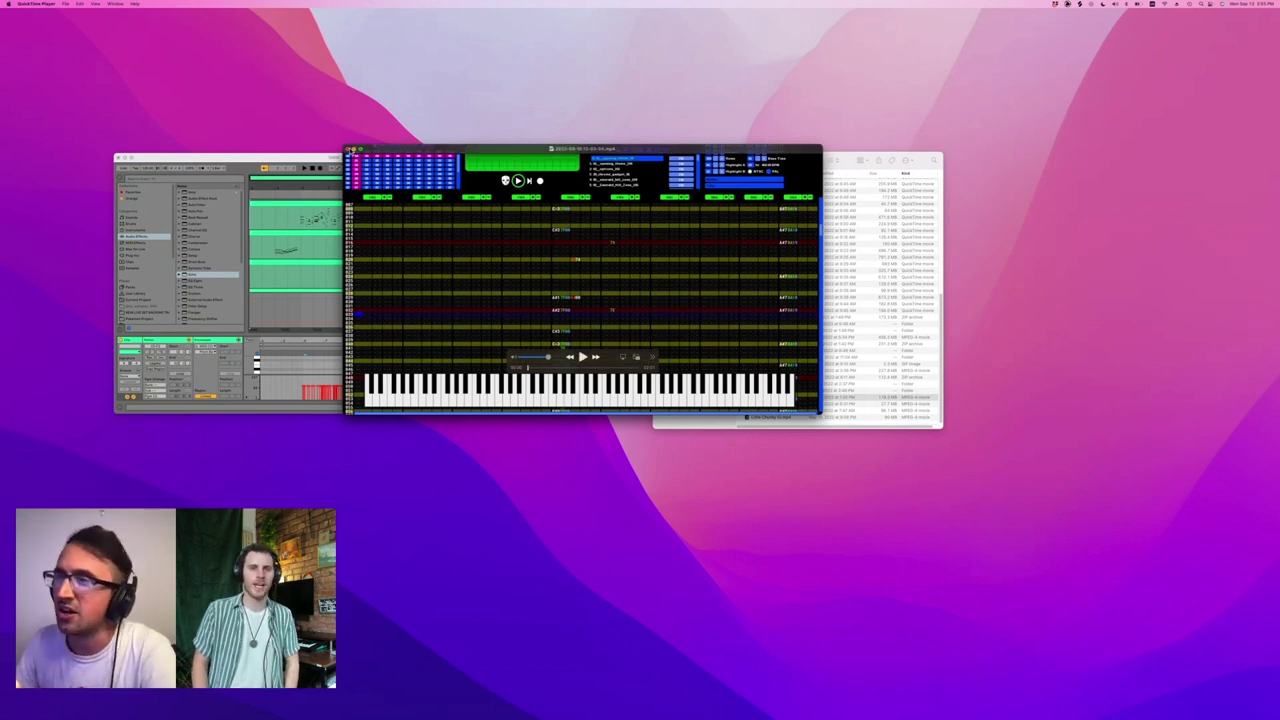
left_click(349, 148)
left_click(779, 211)
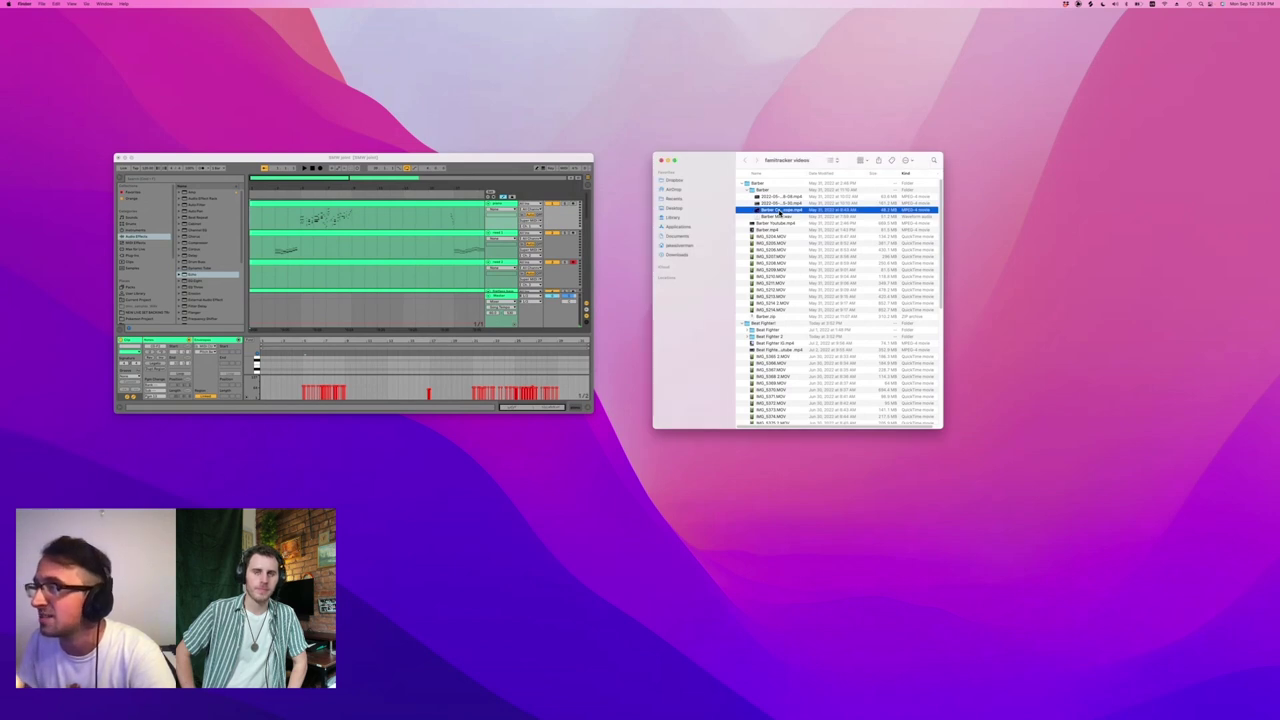
double_click(779, 203)
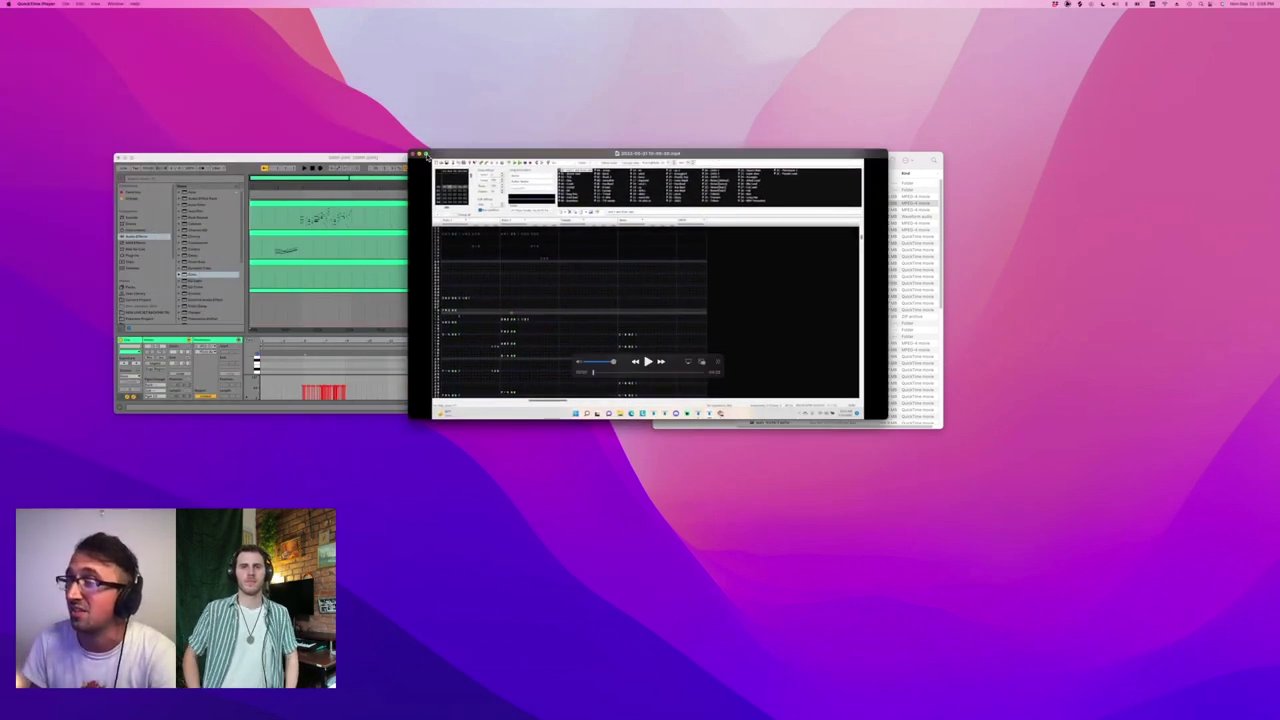
- Make the Barber tracker video full screen and play its Piano Sonata Op.26 fugue
left_click(428, 154)
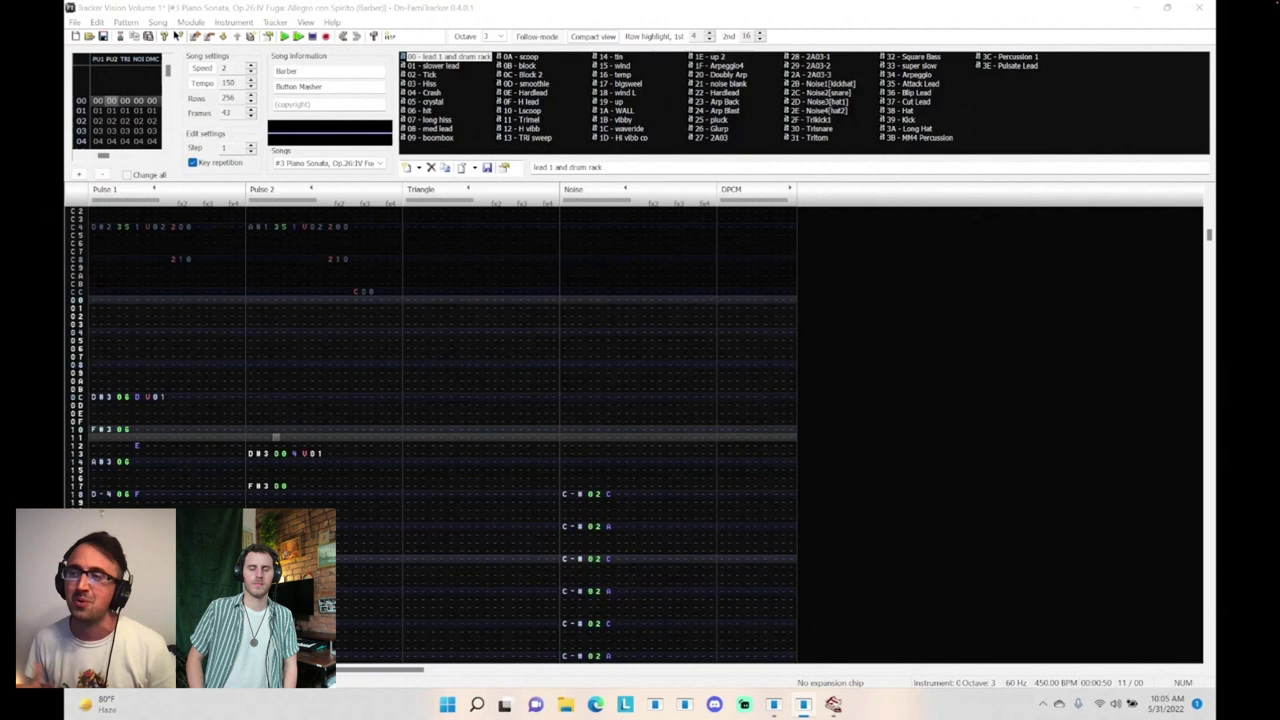
mouse_move(772, 578)
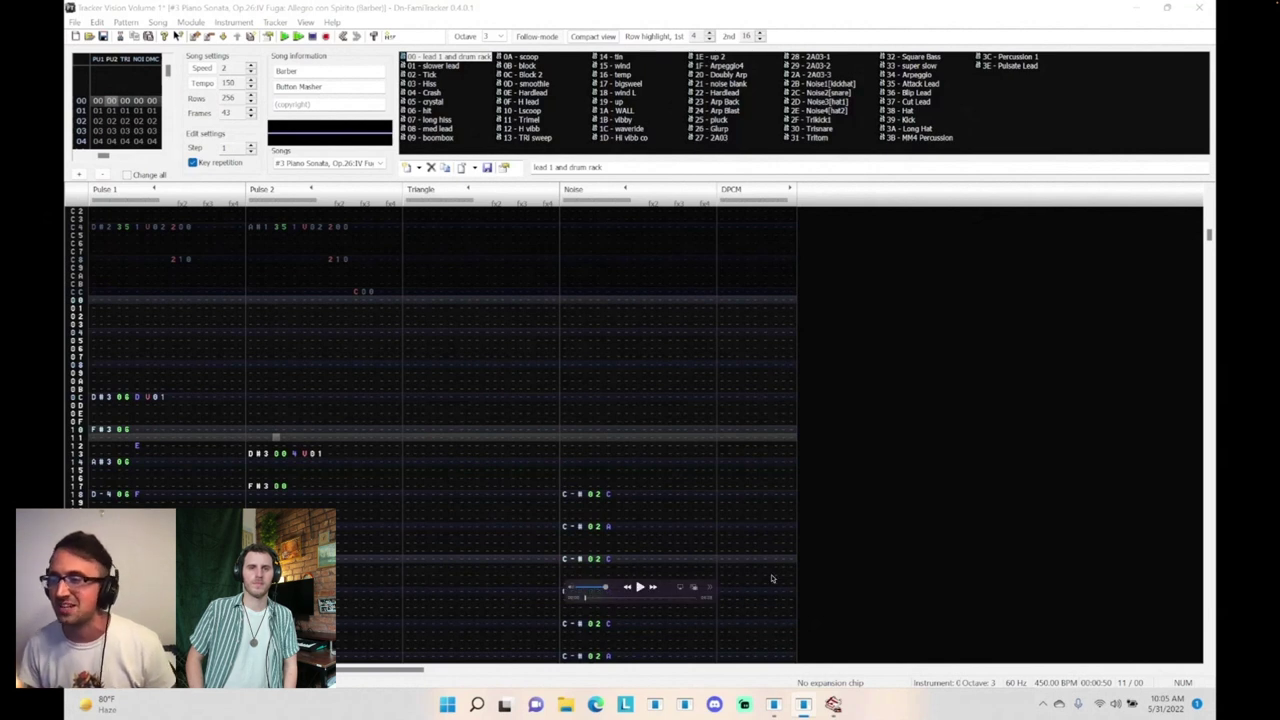
left_click(640, 587)
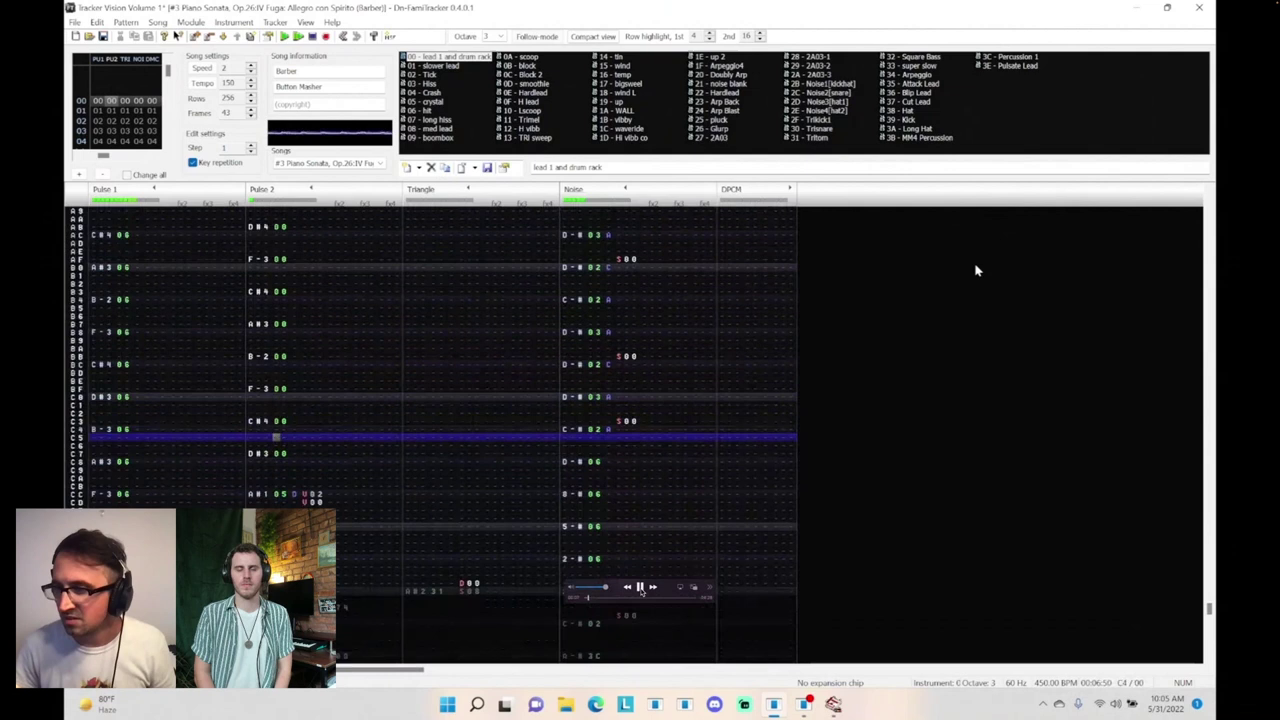
- Pause the Barber tracker video partway through the Piano Sonata Op.26 fugue
left_click(640, 588)
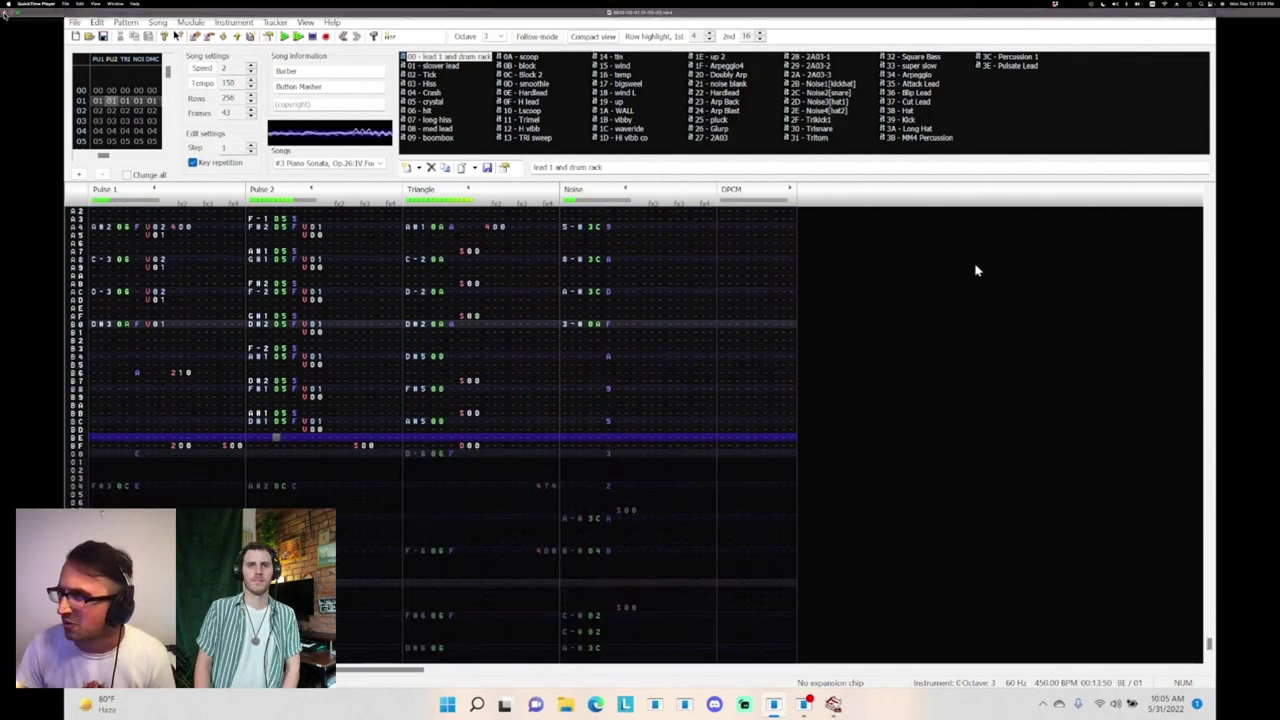
- Leave the full-screen Barber tracker video through Mission Control (Ctrl+Up)
key("ctrl+Up")
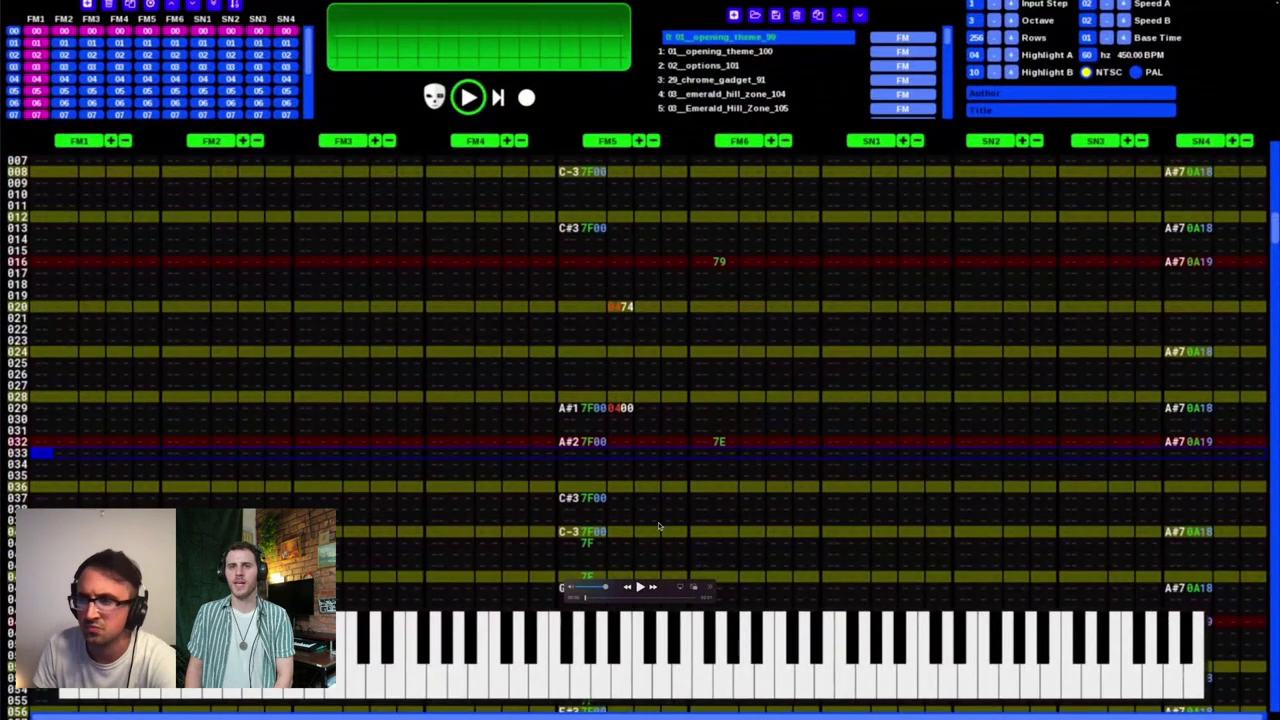
key("Return")
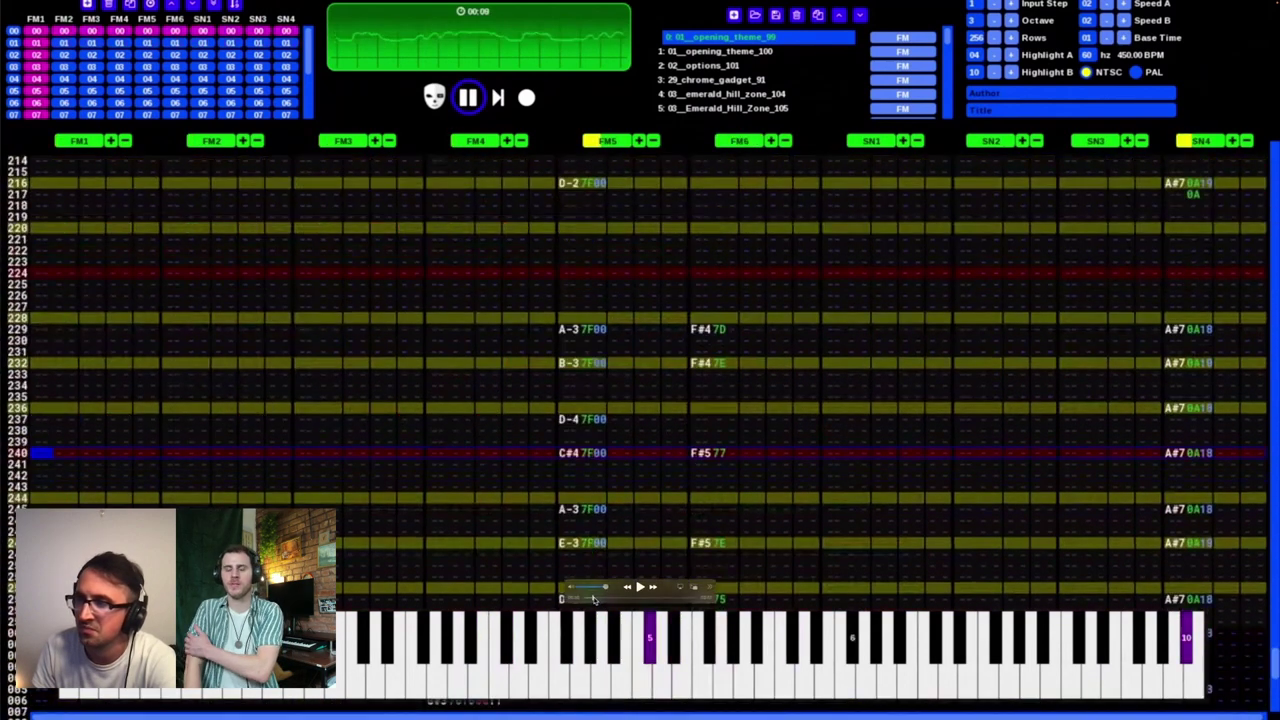
left_click(593, 598)
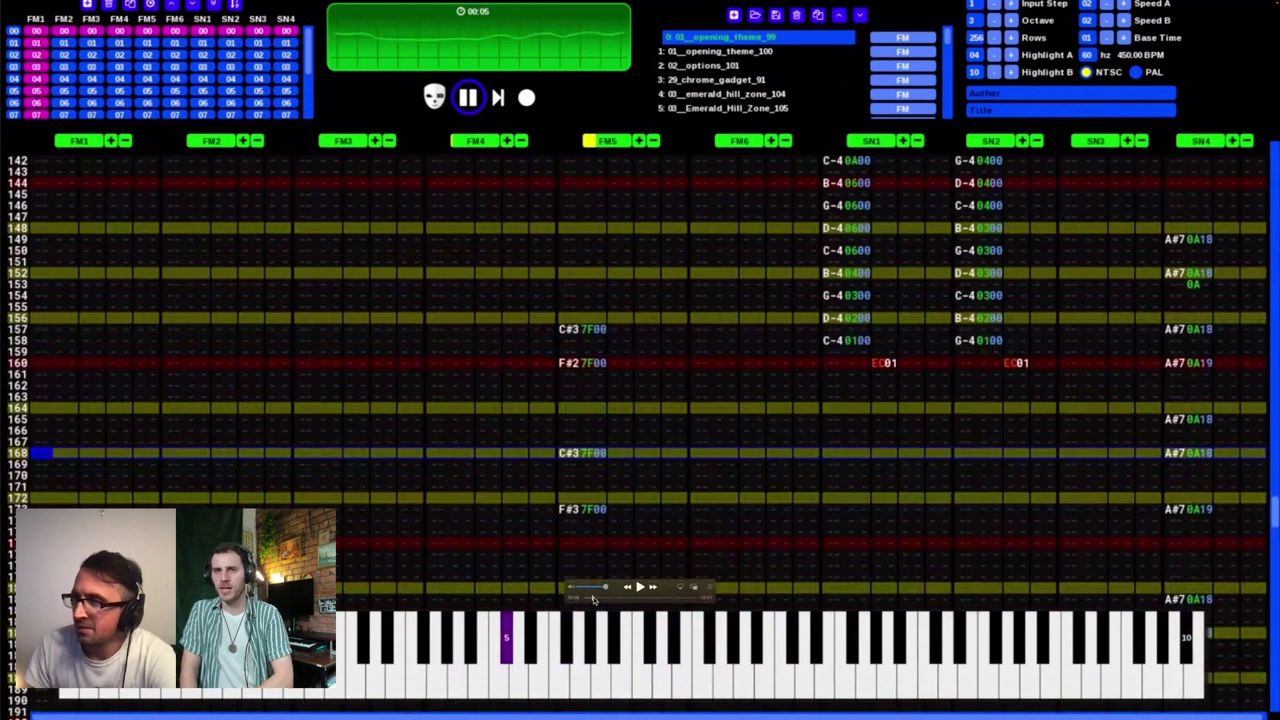
key("Return")
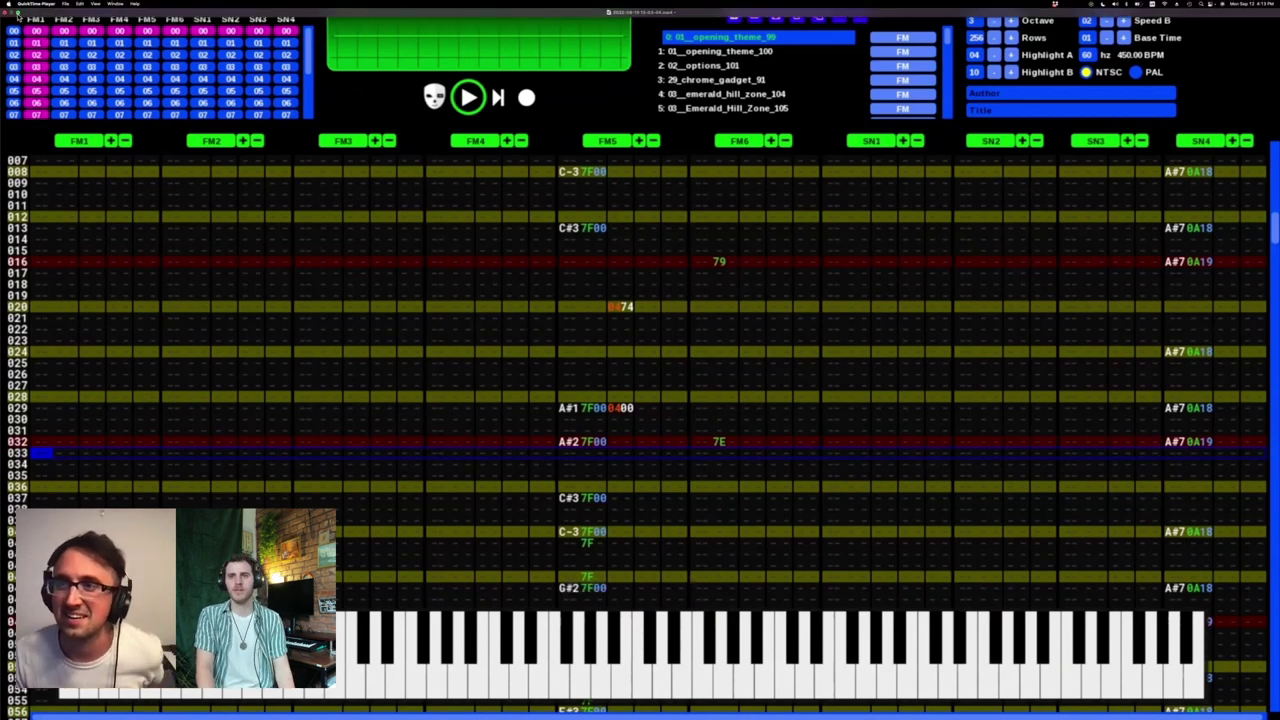
left_click(22, 14)
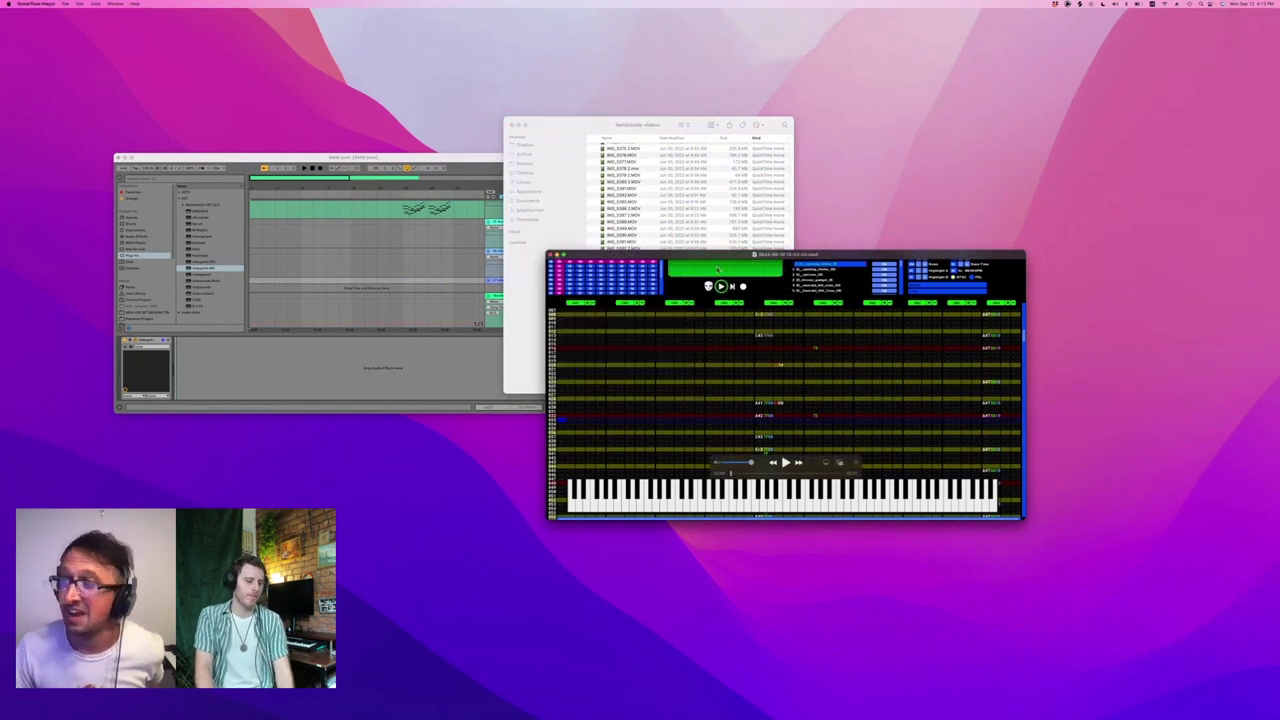
key("super+w")
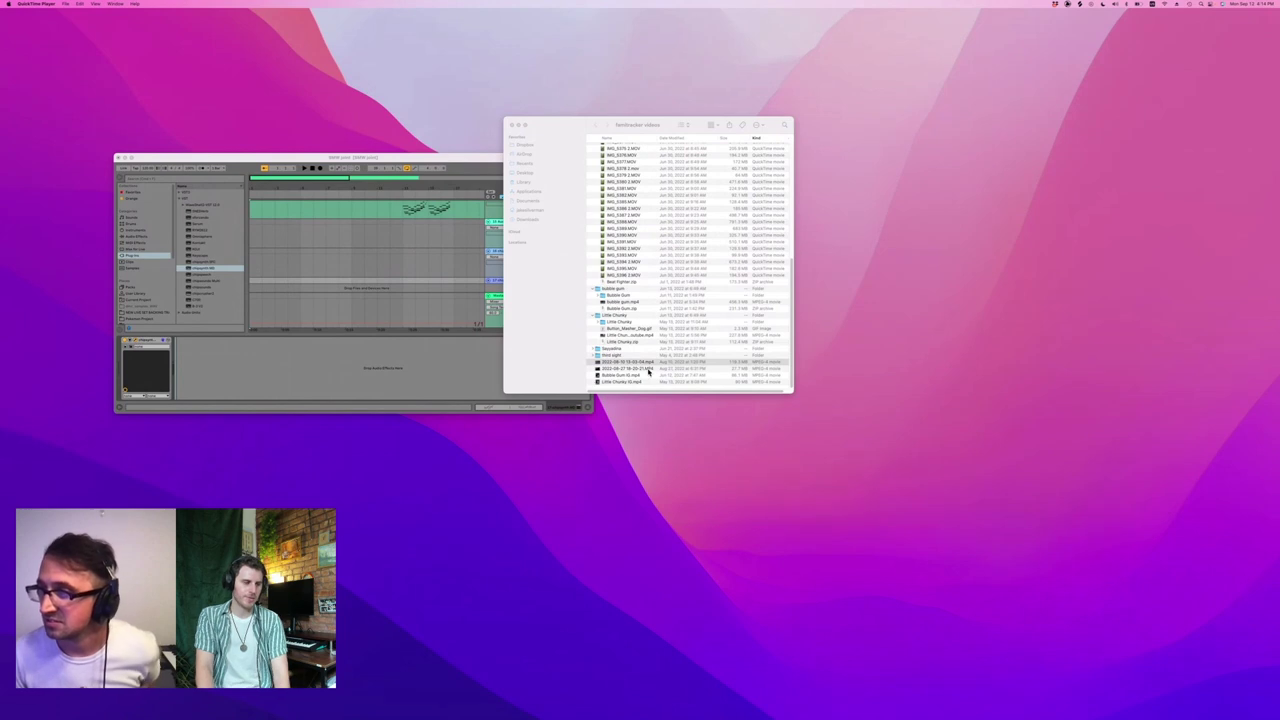
double_click(648, 370)
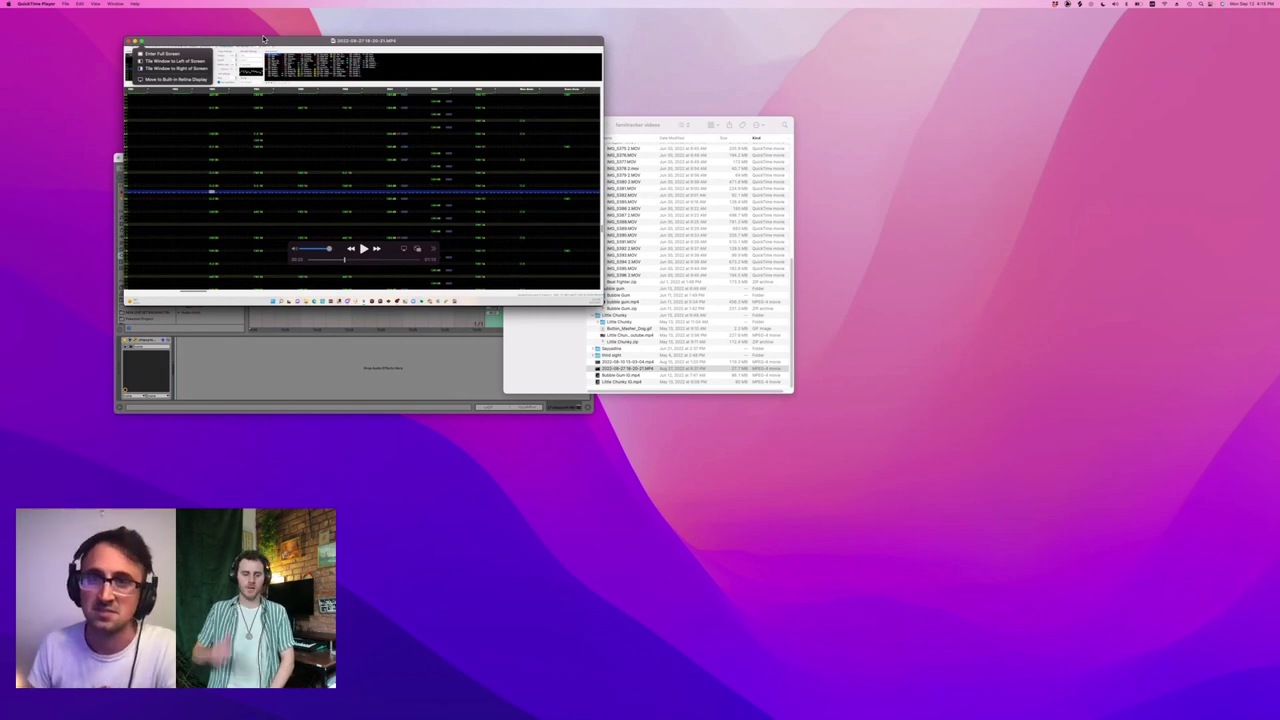
left_click(262, 32)
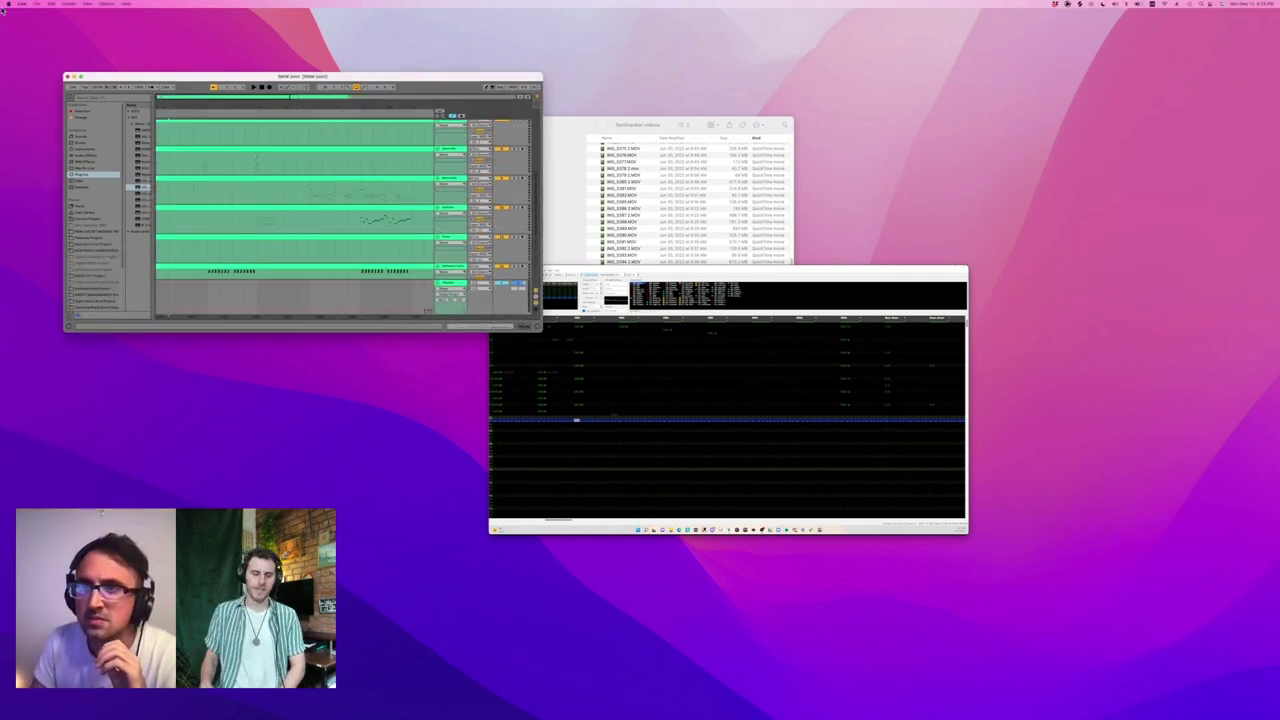
left_click(36, 4)
- Open Last Surprise.als from recent sets without saving the SMM joint set, and select its first clip
mouse_move(48, 28)
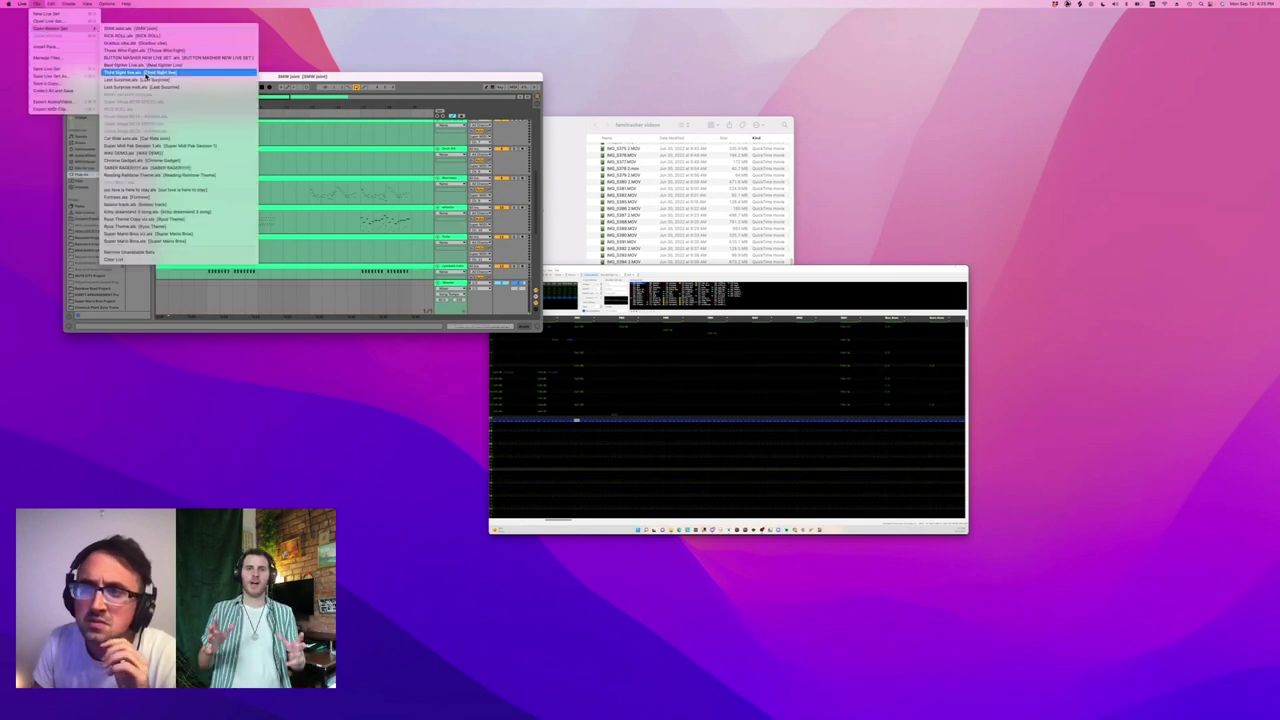
left_click(146, 82)
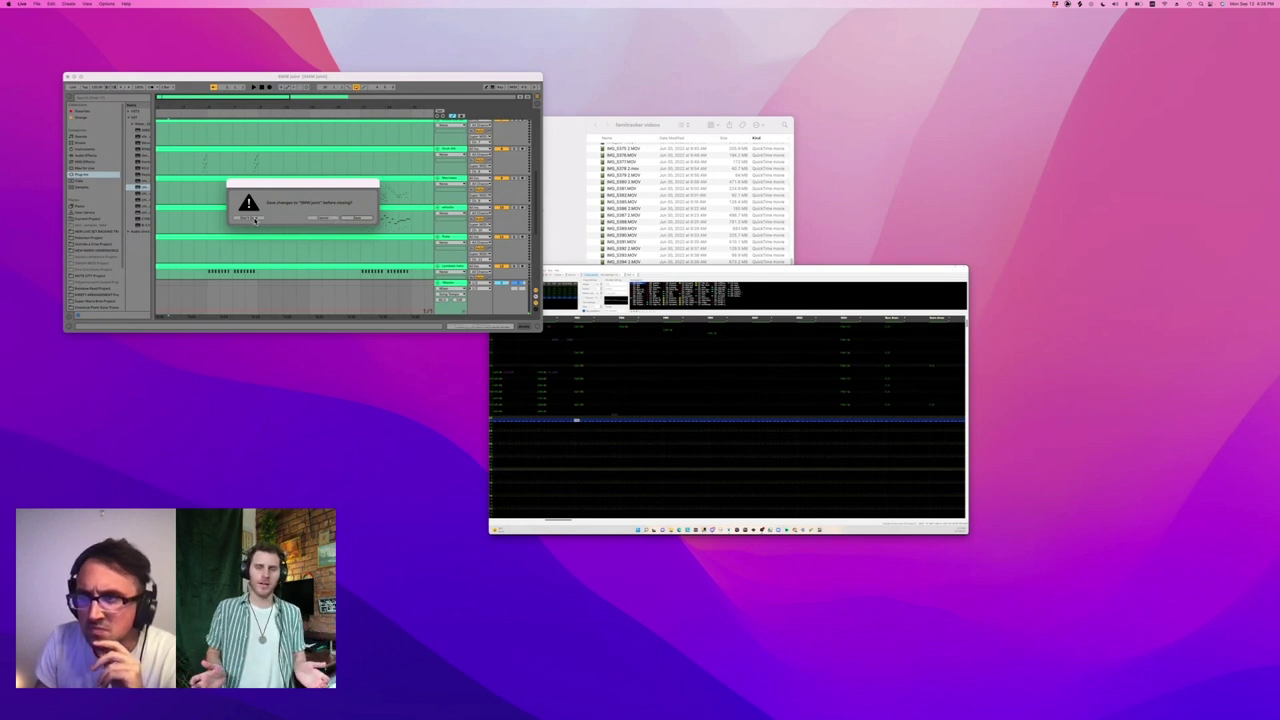
left_click(260, 220)
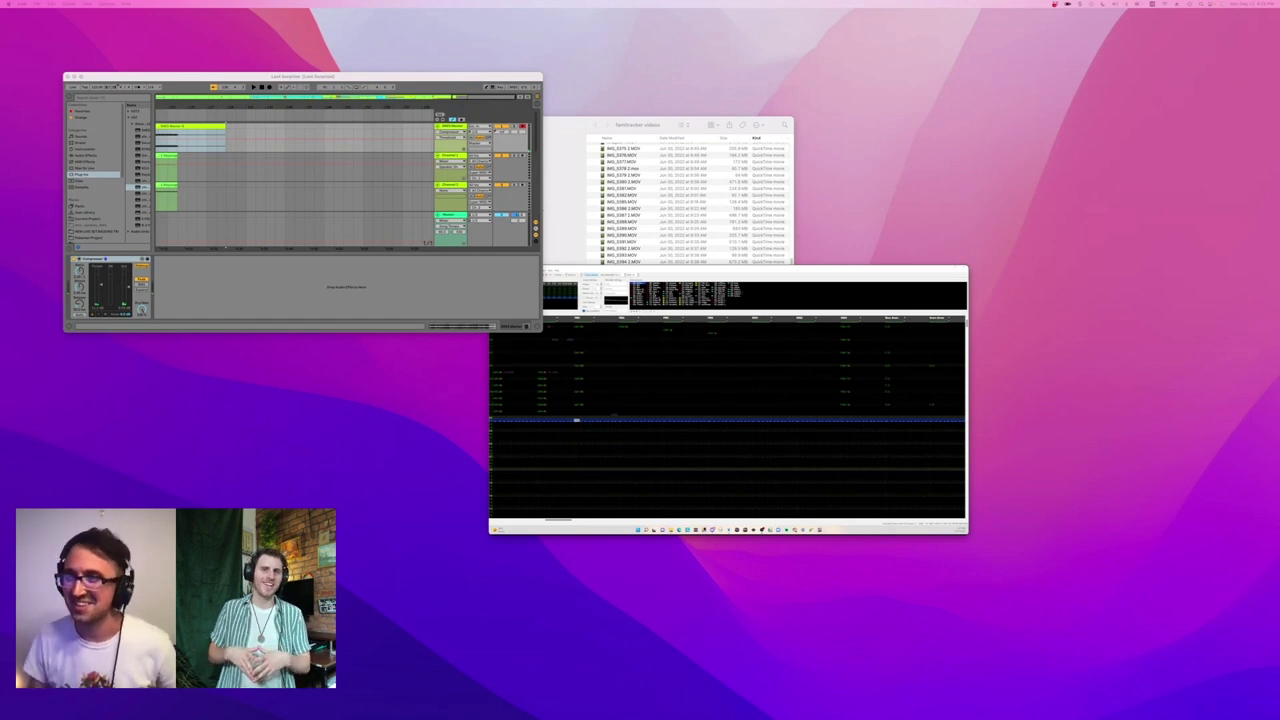
left_click(210, 128)
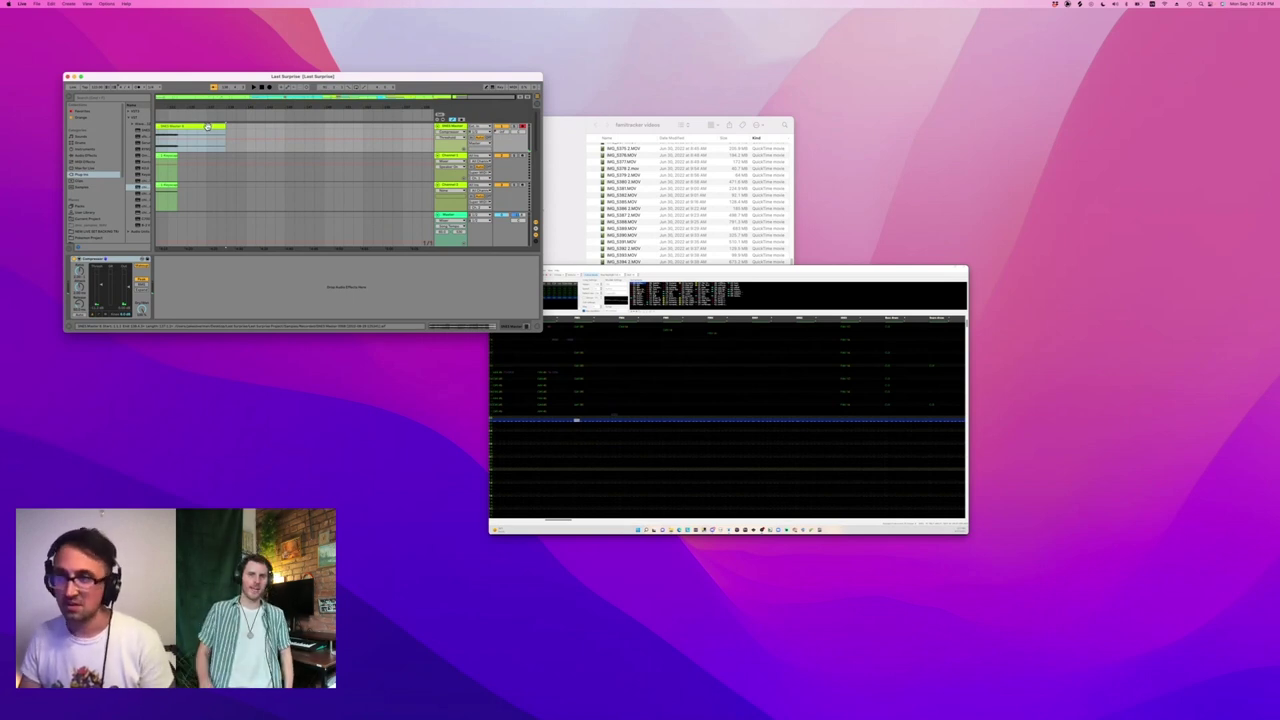
left_click(208, 127)
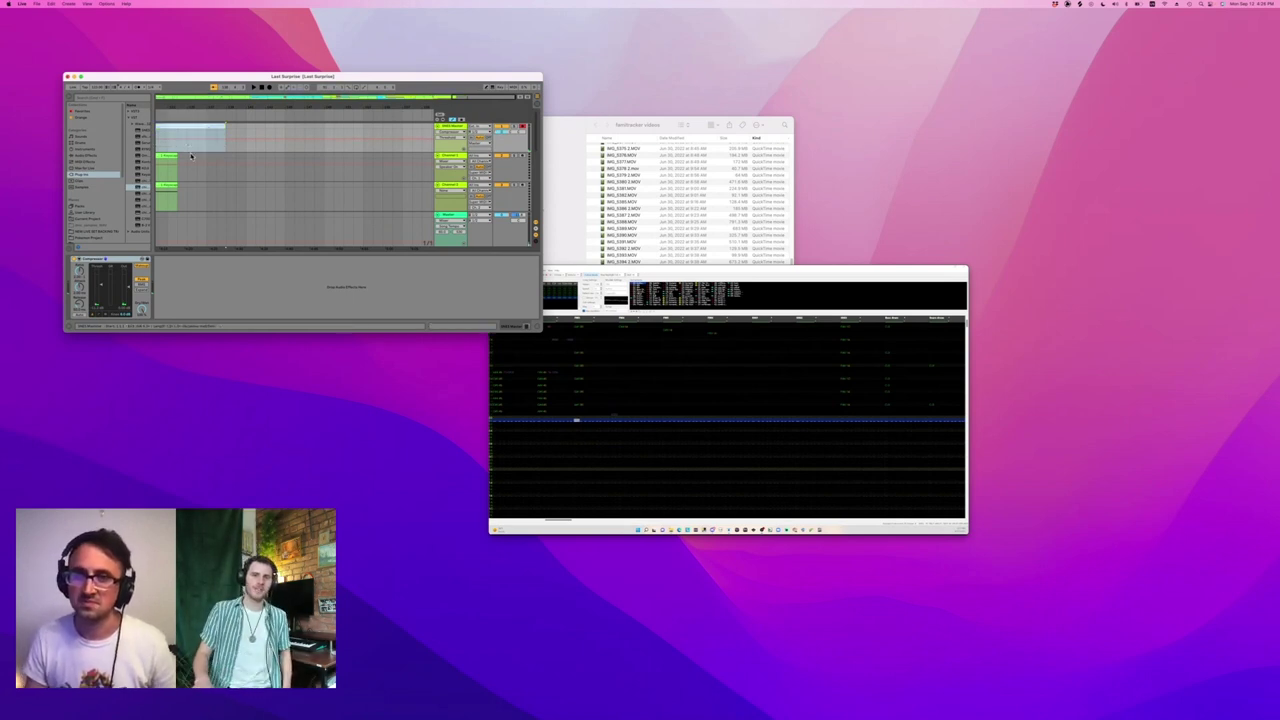